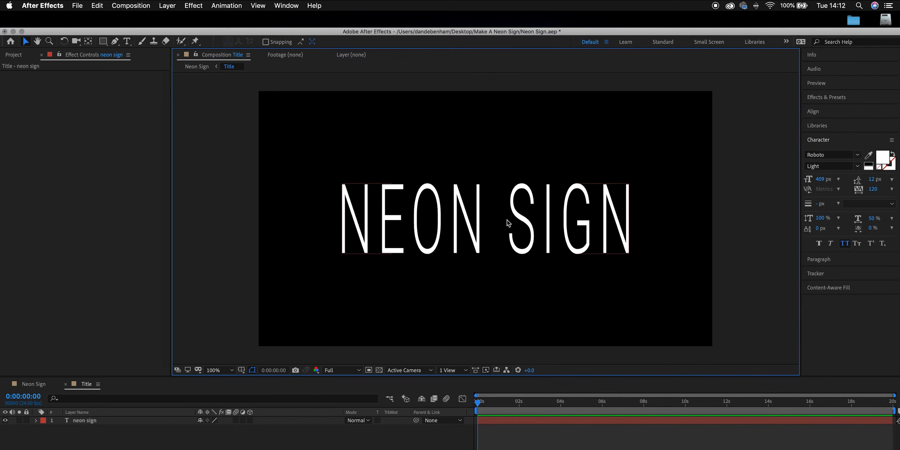
Step: Apply the Drop Shadow effect from the Perspective category to the neon sign text layer
{"action": "left_click", "coordinate": [201, 7]}
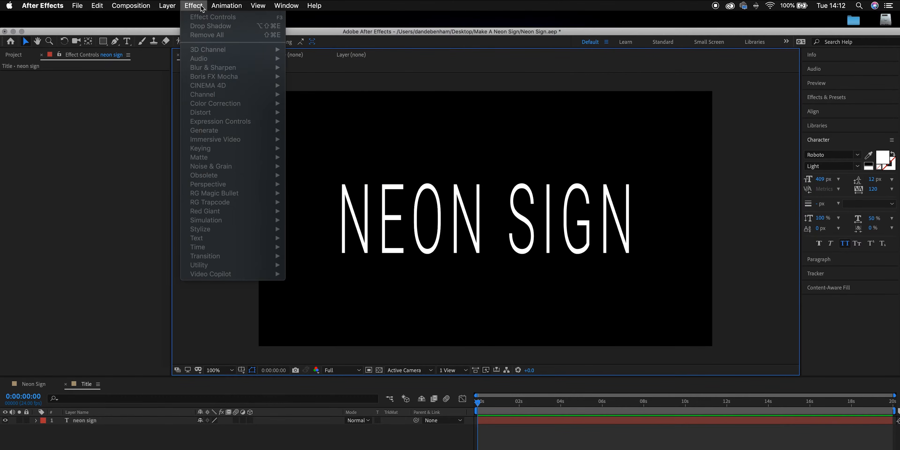
{"action": "left_click", "coordinate": [389, 199]}
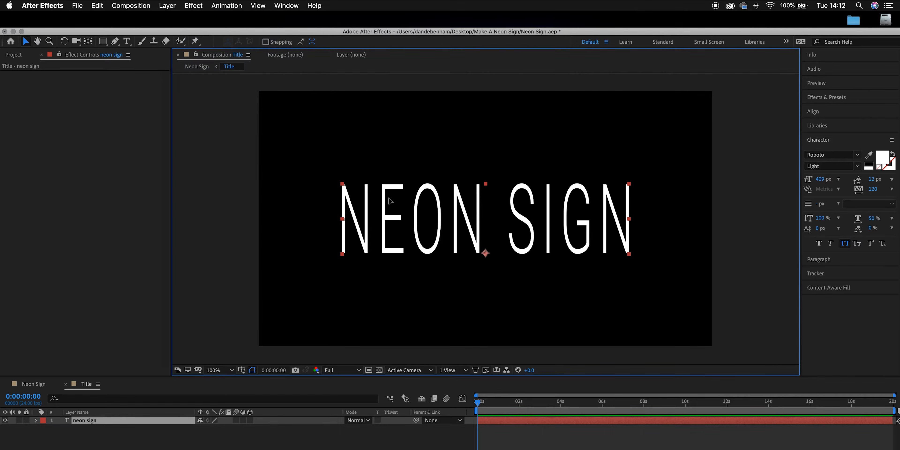
{"action": "left_click", "coordinate": [196, 8]}
{"action": "mouse_move", "coordinate": [220, 153]}
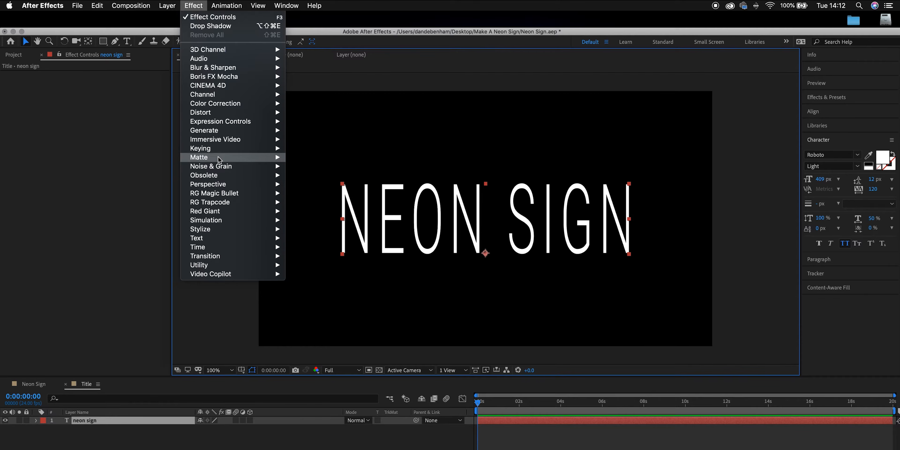
{"action": "mouse_move", "coordinate": [221, 185]}
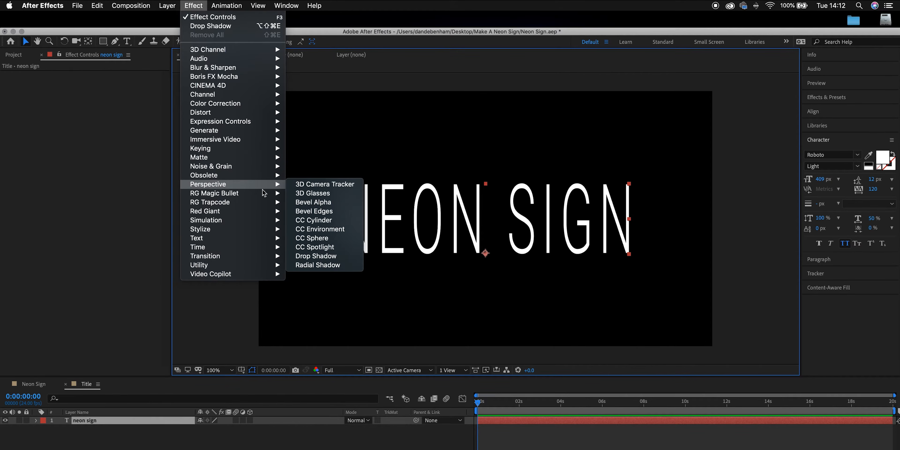
{"action": "left_click", "coordinate": [334, 257]}
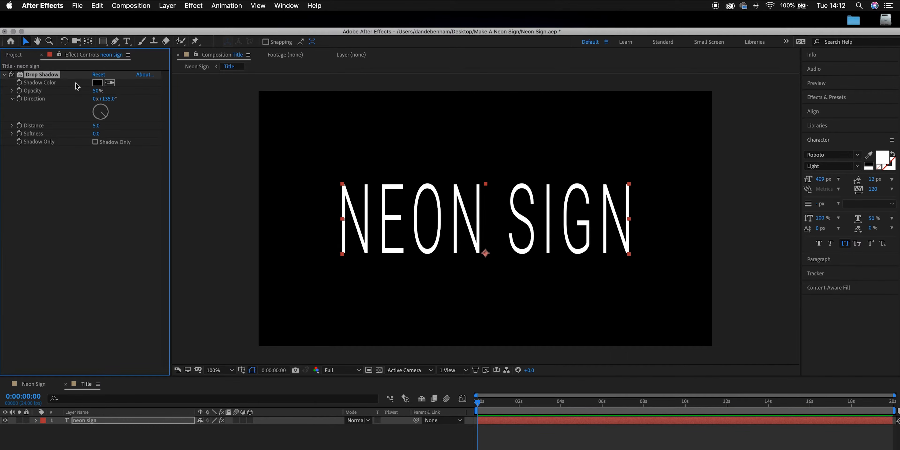
Step: Set the drop shadow's color to a bright magenta with a hue of 294°
{"action": "left_click", "coordinate": [97, 82]}
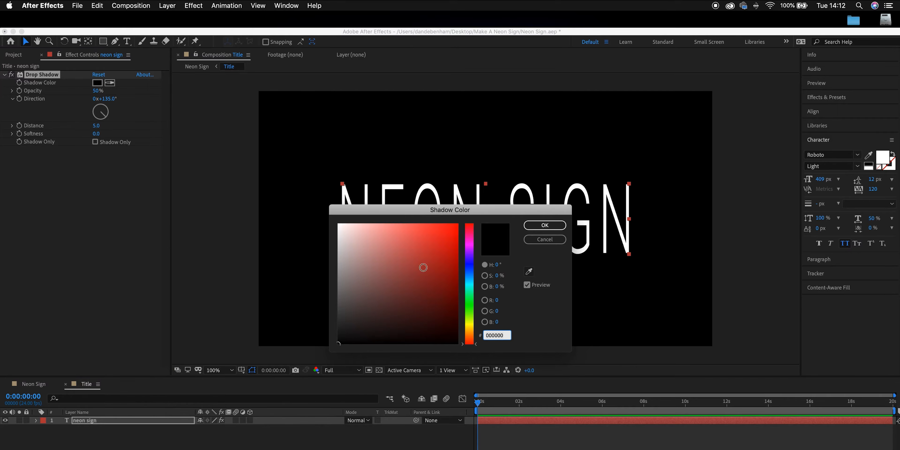
{"action": "left_click", "coordinate": [470, 245]}
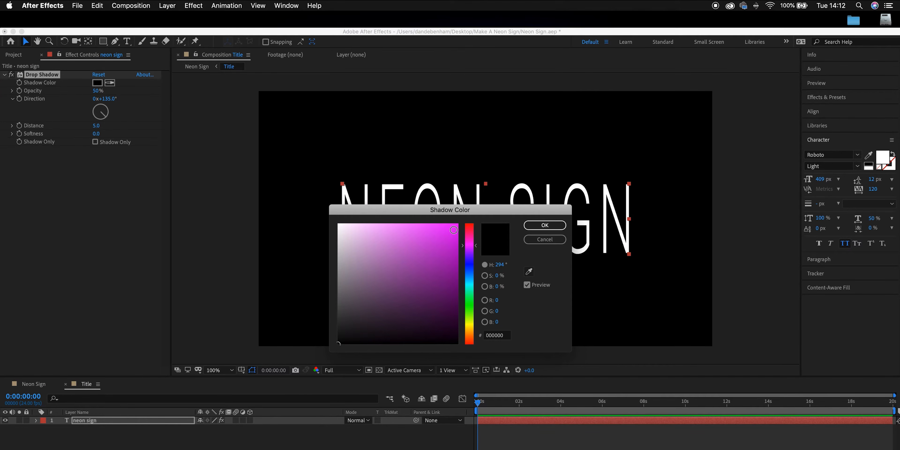
{"action": "left_click", "coordinate": [454, 229]}
{"action": "left_click", "coordinate": [542, 226]}
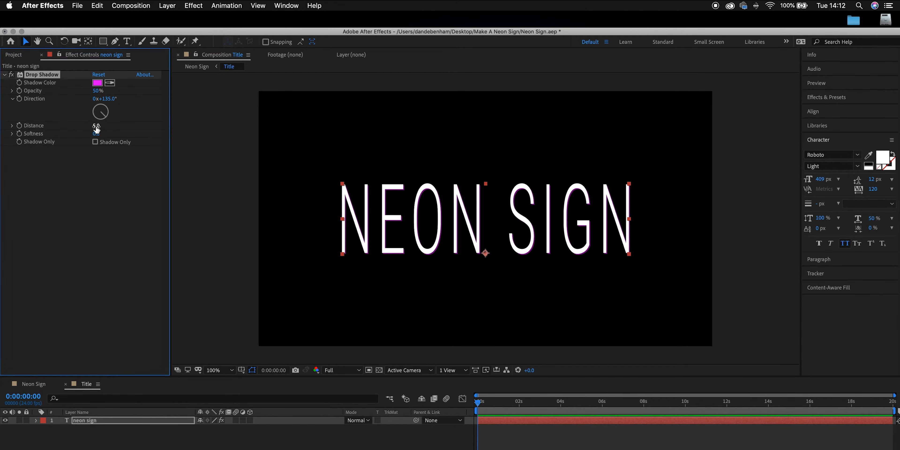
Step: Set the drop shadow's distance to 0 and its softness to 20
{"action": "left_click_drag", "start_coordinate": [97, 129], "coordinate": [94, 128]}
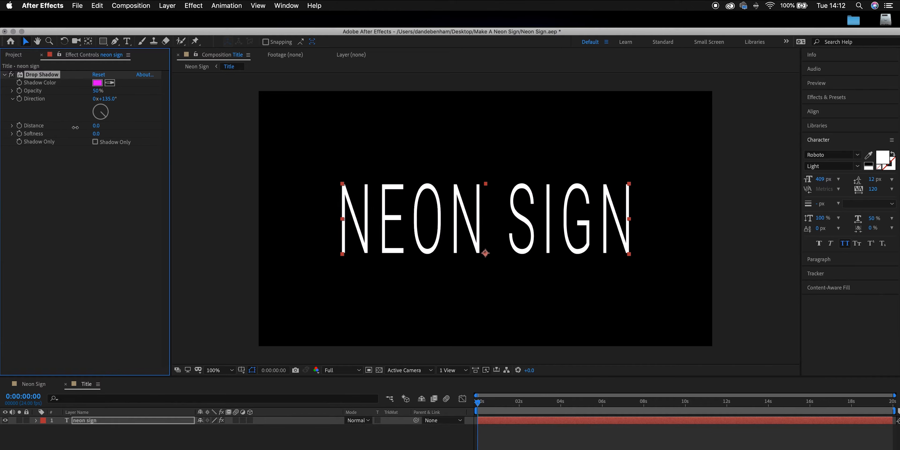
{"action": "left_click", "coordinate": [97, 134]}
{"action": "type", "text": "20"}
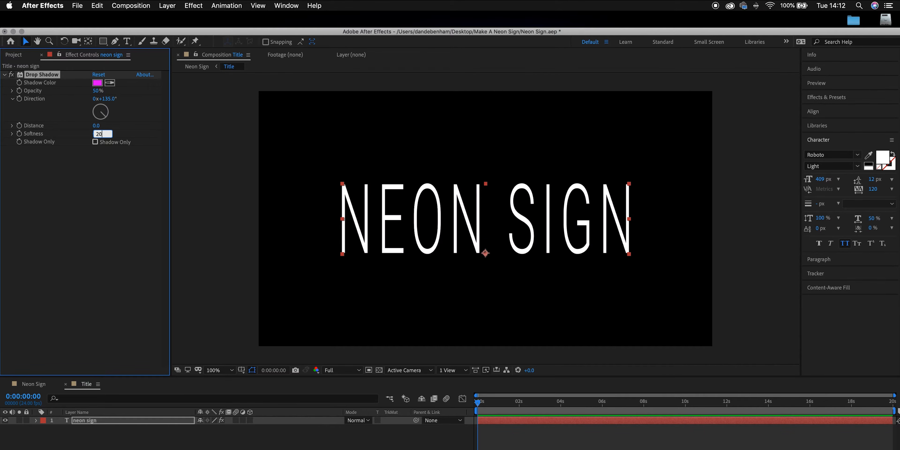
{"action": "key", "text": "Return"}
Step: Duplicate the Drop Shadow effect and set the copy's softness to 81
{"action": "left_click", "coordinate": [222, 371]}
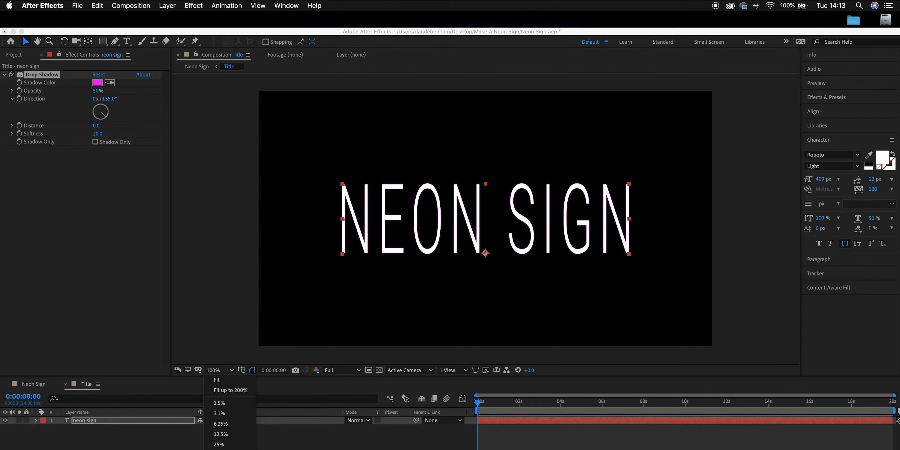
{"action": "left_click", "coordinate": [220, 445]}
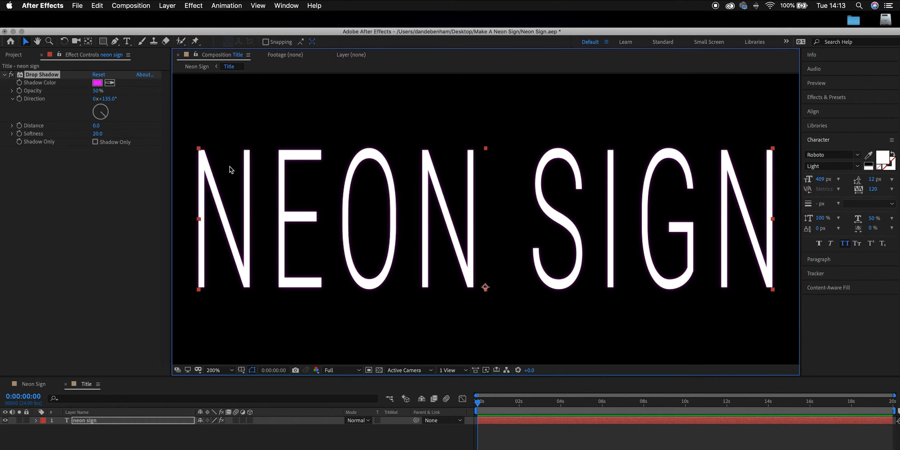
{"action": "left_click", "coordinate": [99, 6]}
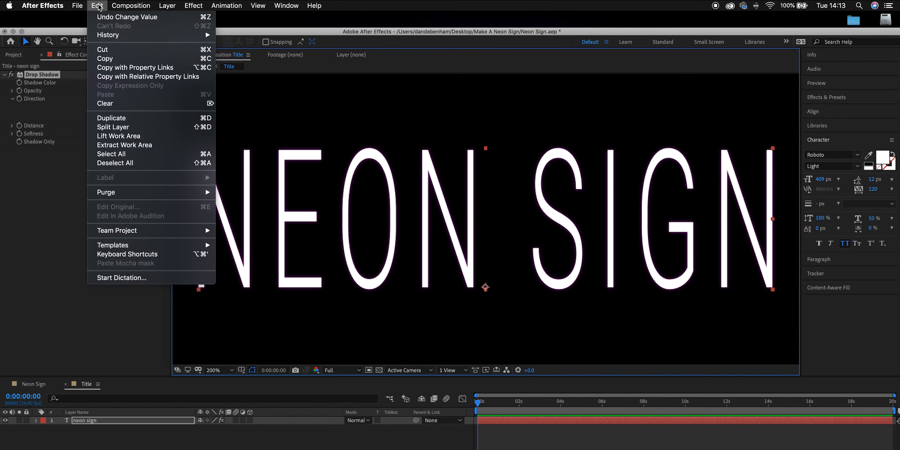
{"action": "left_click", "coordinate": [111, 118]}
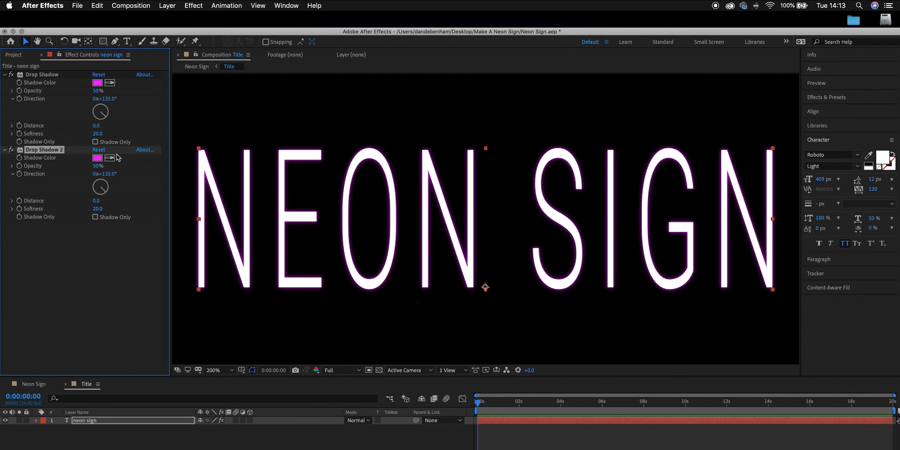
{"action": "left_click_drag", "start_coordinate": [97, 209], "coordinate": [124, 209]}
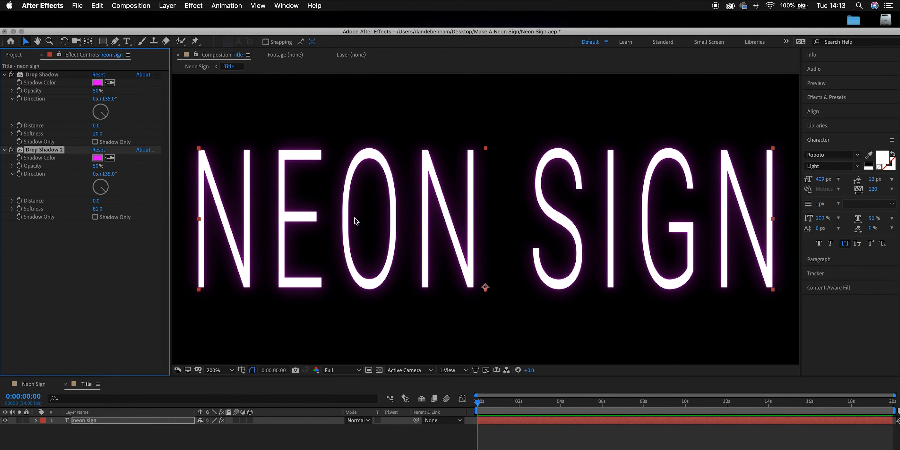
Step: Collapse both Drop Shadow effects and add a Glow effect from the Stylize category to the text layer
{"action": "left_click", "coordinate": [5, 75]}
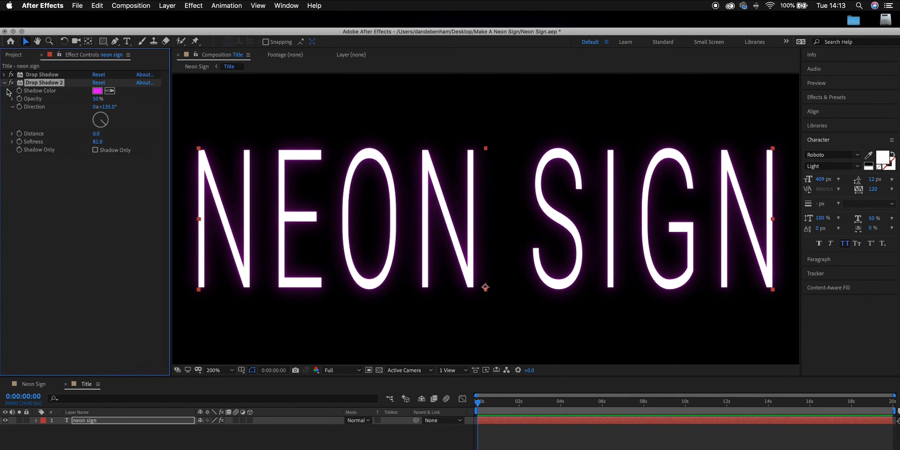
{"action": "left_click", "coordinate": [5, 83]}
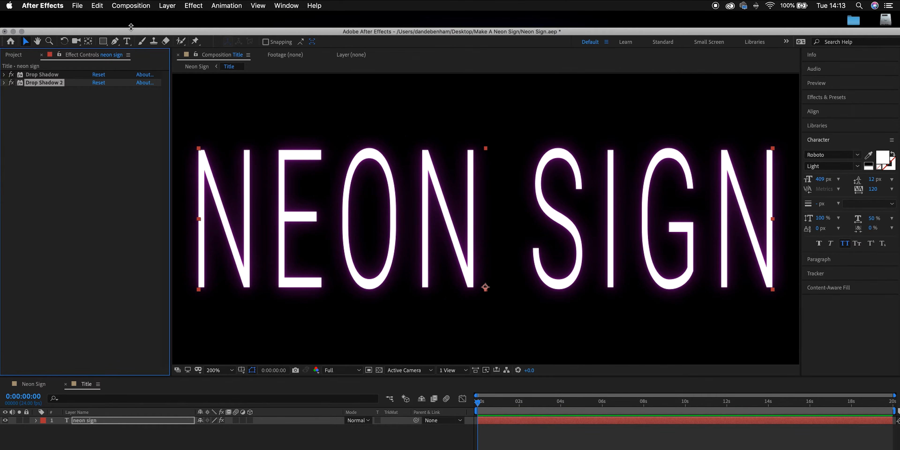
{"action": "left_click", "coordinate": [195, 7]}
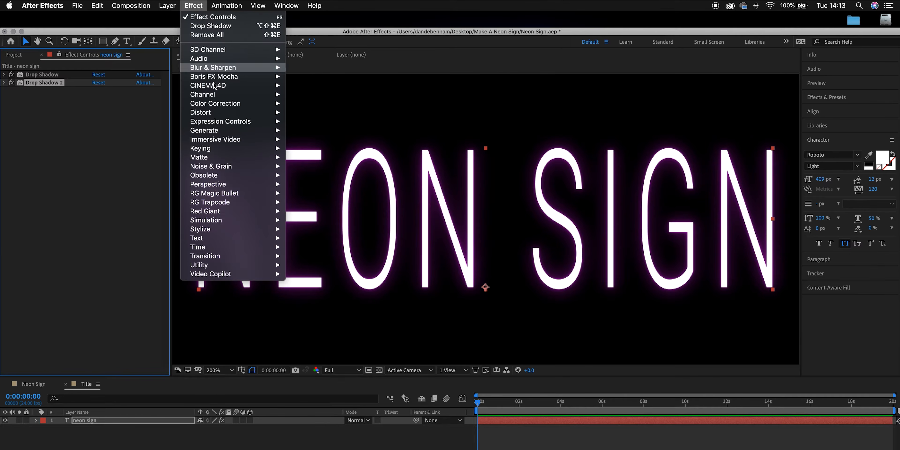
{"action": "mouse_move", "coordinate": [222, 232]}
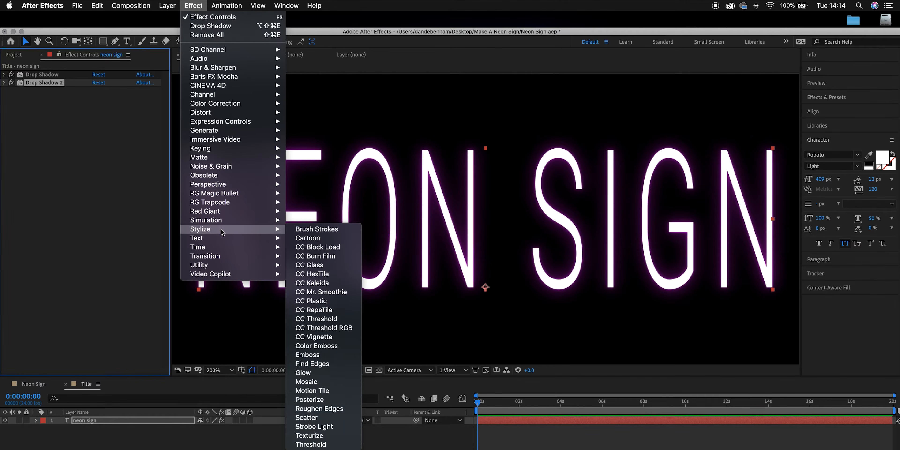
{"action": "left_click", "coordinate": [320, 376]}
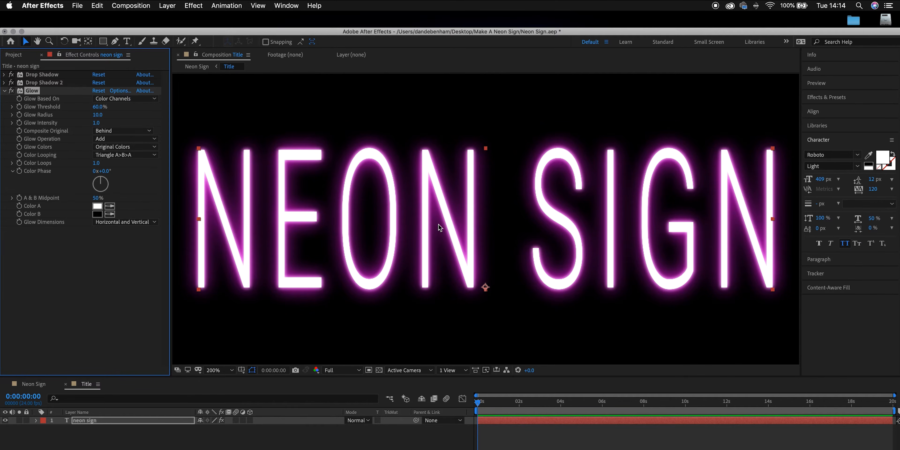
Step: Set the Glow effect's Color A to magenta EE00FD
{"action": "left_click", "coordinate": [97, 206]}
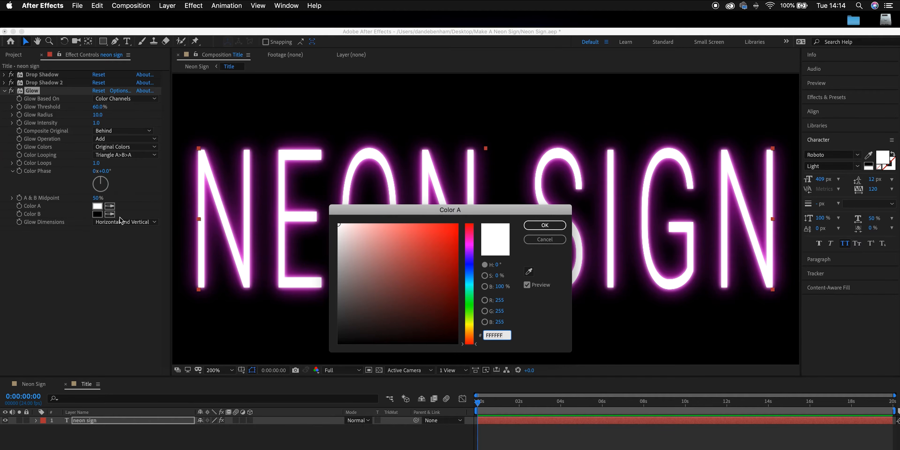
{"action": "left_click", "coordinate": [469, 244]}
{"action": "left_click", "coordinate": [470, 245]}
{"action": "left_click", "coordinate": [457, 225]}
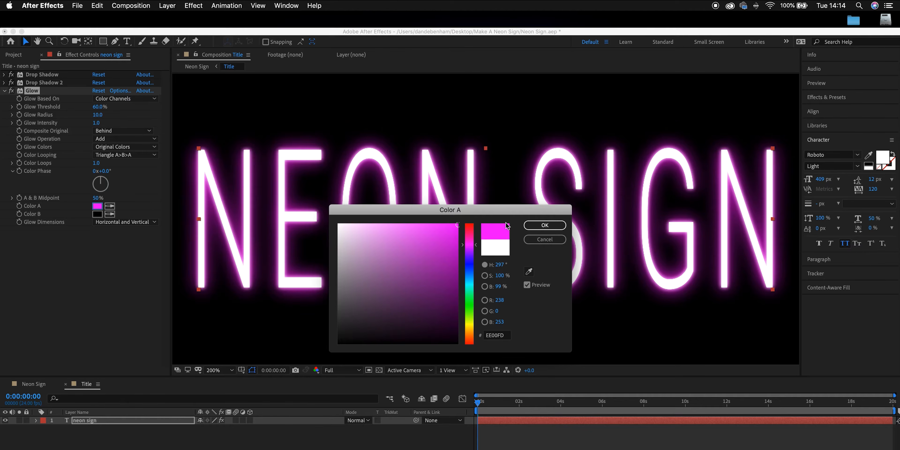
{"action": "left_click", "coordinate": [542, 228]}
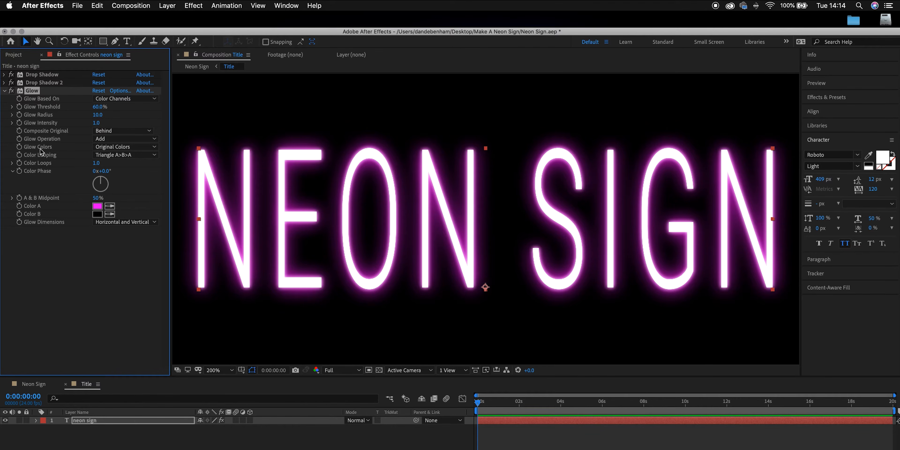
Step: Set the Glow effect's Glow Colors to A & B Colors and its Color Looping to Sawtooth B>A
{"action": "left_click", "coordinate": [146, 148]}
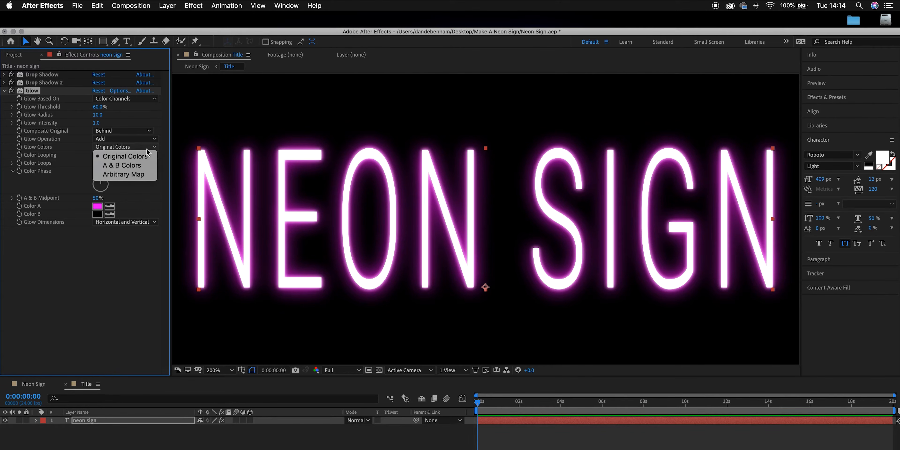
{"action": "left_click", "coordinate": [132, 165]}
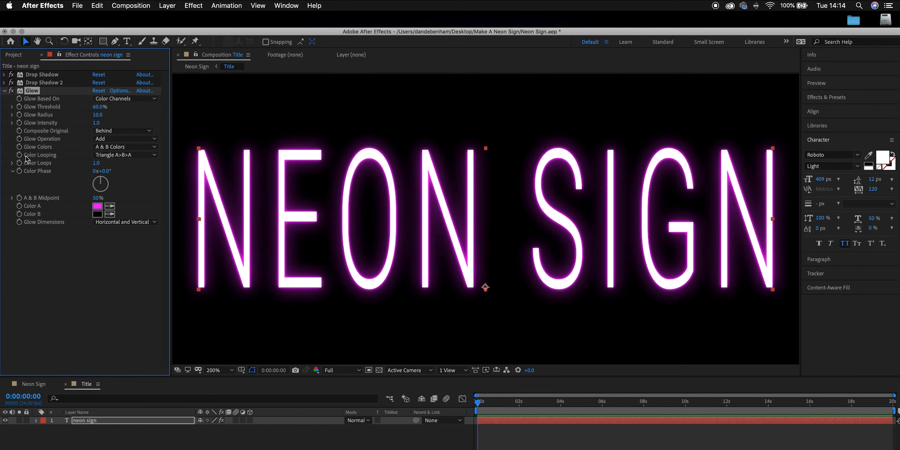
{"action": "left_click", "coordinate": [131, 157]}
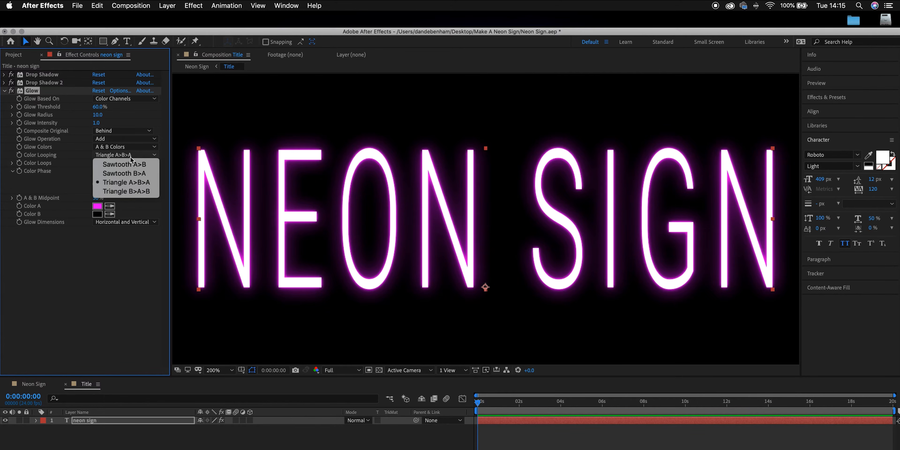
{"action": "left_click", "coordinate": [131, 174]}
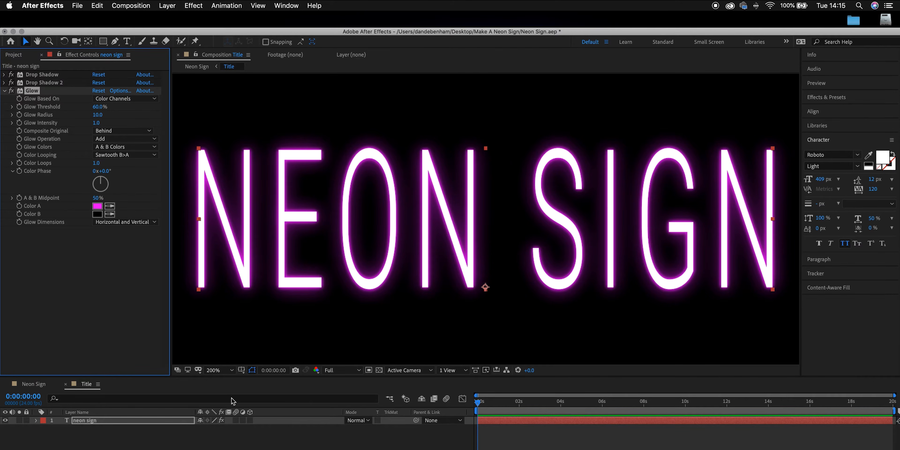
Step: Raise the Glow effect's intensity to 2.2 with the whole composition fitted in view
{"action": "left_click", "coordinate": [228, 371]}
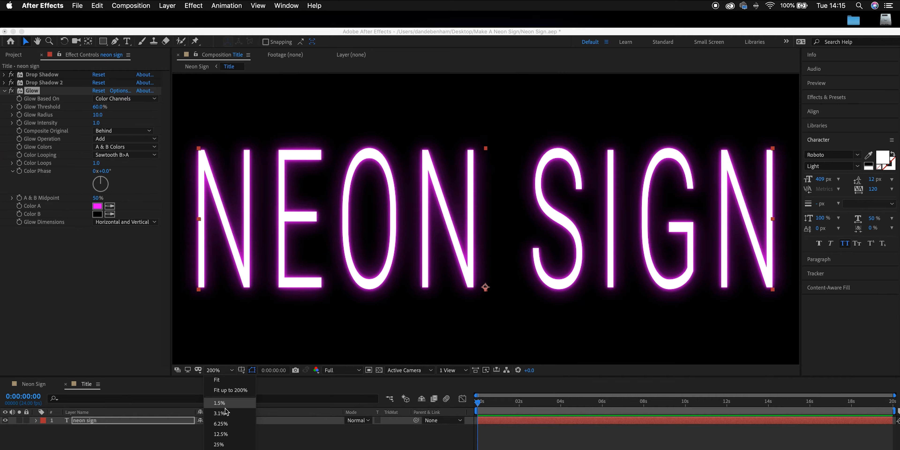
{"action": "left_click", "coordinate": [222, 381]}
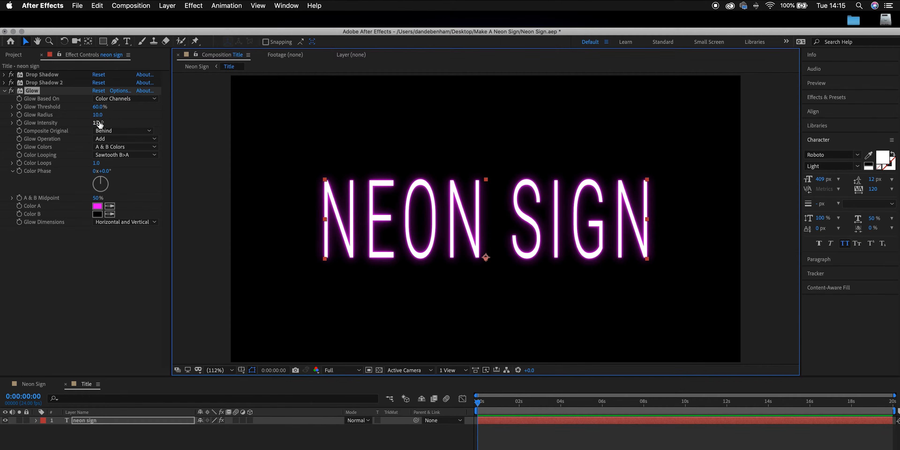
{"action": "left_click_drag", "start_coordinate": [97, 122], "coordinate": [154, 123]}
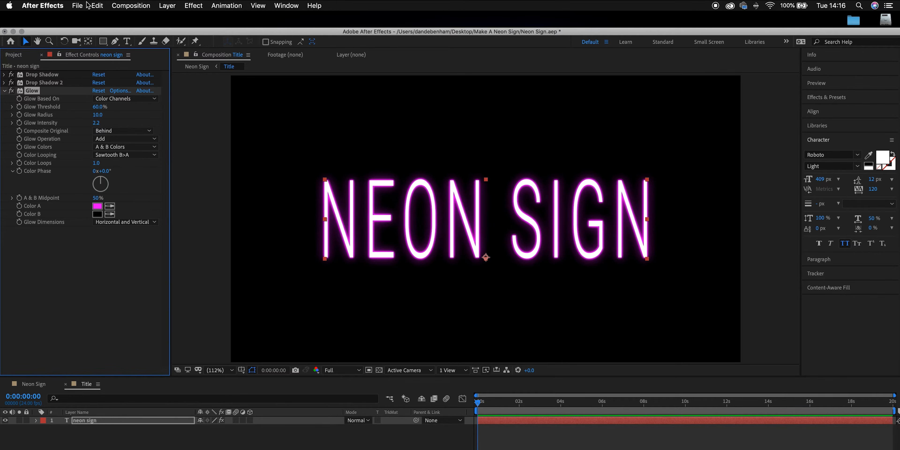
Step: Duplicate the Glow effect, collapse the original and set the copy's Glow Radius to 150
{"action": "left_click", "coordinate": [99, 6]}
{"action": "left_click", "coordinate": [116, 117]}
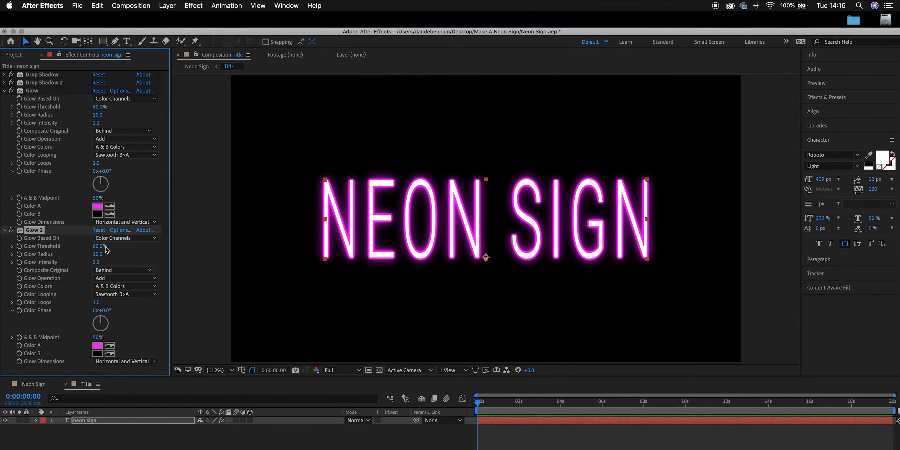
{"action": "left_click", "coordinate": [4, 90]}
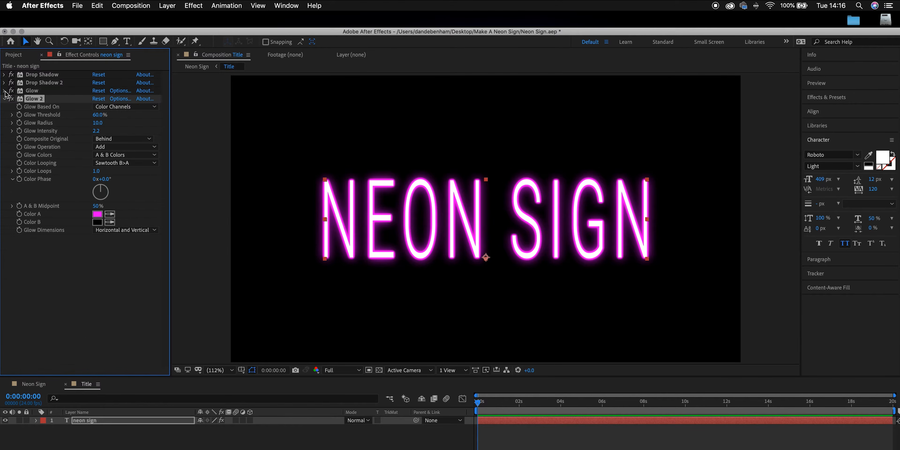
{"action": "left_click", "coordinate": [97, 123]}
{"action": "type", "text": "150"}
{"action": "key", "text": "Return"}
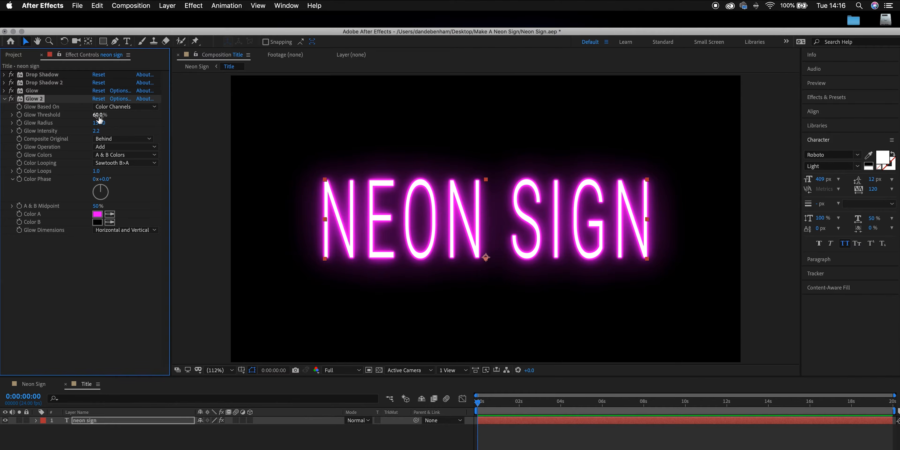
Step: Adjust the second Glow effect's threshold, trying 70% and settling on 75%
{"action": "left_click", "coordinate": [111, 117]}
{"action": "type", "text": "70"}
{"action": "key", "text": "Return"}
{"action": "left_click", "coordinate": [103, 116]}
{"action": "key", "text": "Return"}
{"action": "left_click", "coordinate": [104, 114]}
{"action": "key", "text": "Return"}
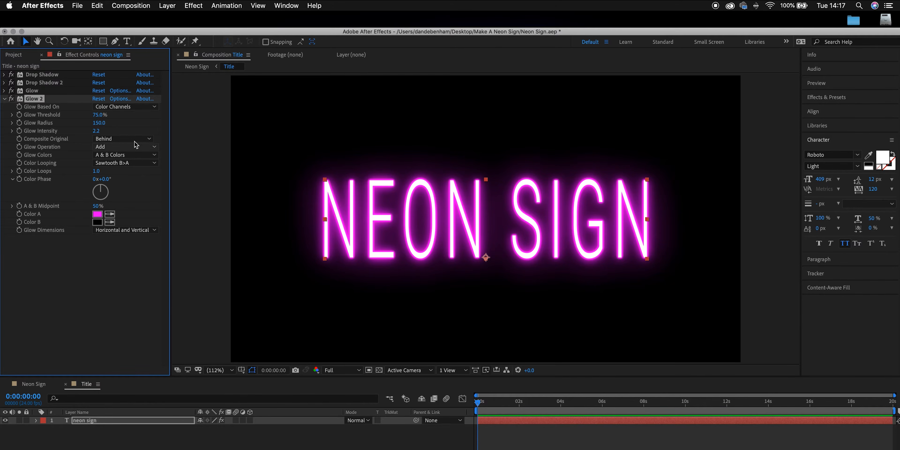
Step: Add a third Glow effect with its default settings to the neon sign layer and collapse the Glow effects
{"action": "left_click", "coordinate": [194, 6]}
{"action": "mouse_move", "coordinate": [217, 229]}
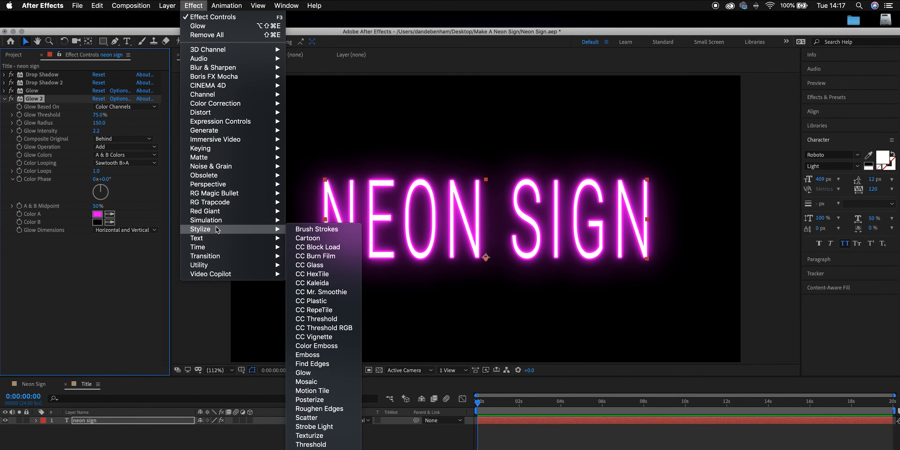
{"action": "left_click", "coordinate": [326, 376]}
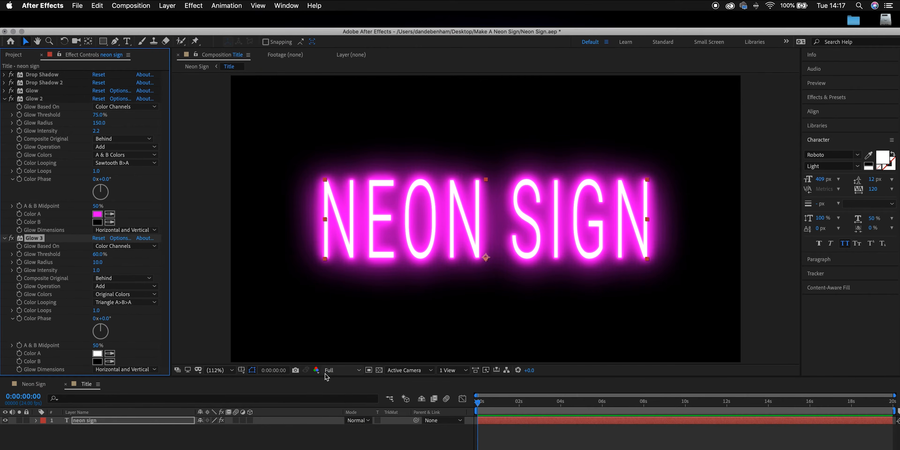
{"action": "left_click", "coordinate": [5, 99]}
{"action": "left_click", "coordinate": [5, 106]}
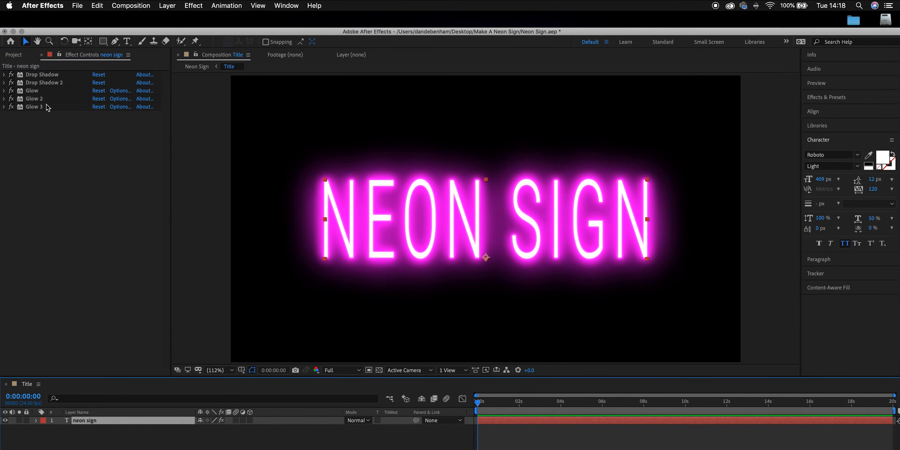
Step: Duplicate the neon sign text layer and place the copy below the original in the layer stack
{"action": "key", "text": "super+shift+a"}
{"action": "left_click", "coordinate": [84, 421]}
{"action": "key", "text": "super+d"}
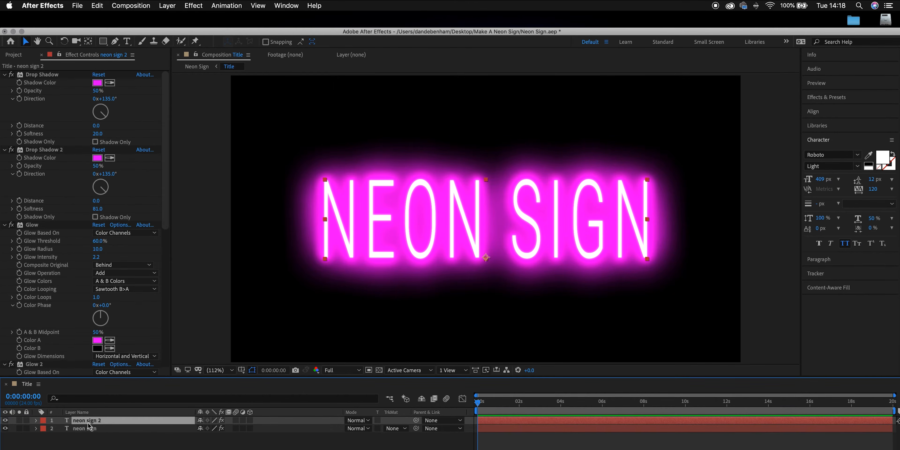
{"action": "left_click", "coordinate": [94, 430]}
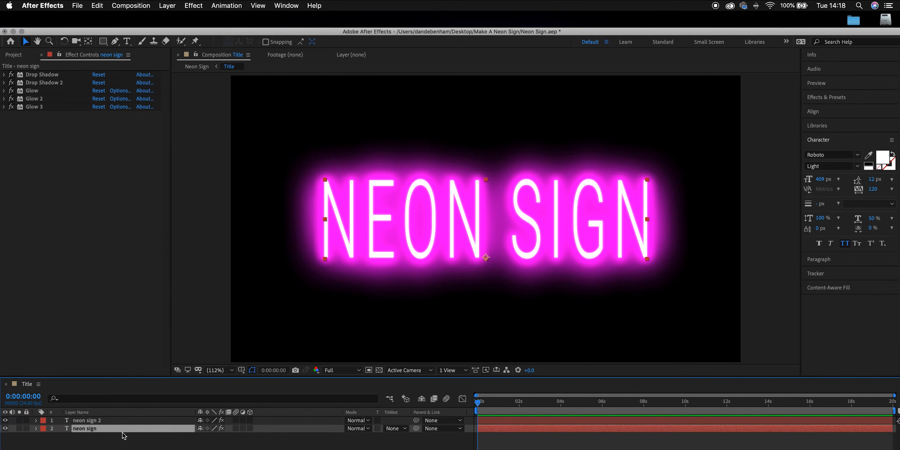
{"action": "left_click_drag", "start_coordinate": [90, 422], "coordinate": [88, 437]}
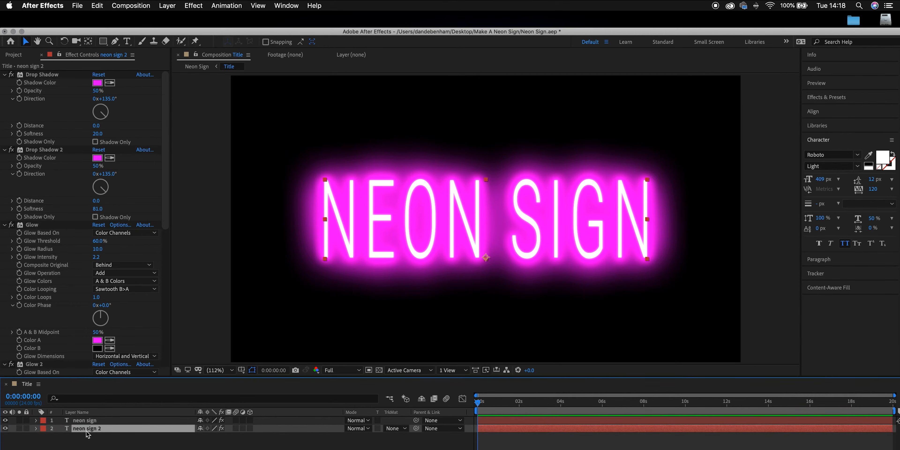
Step: Remove all the Drop Shadow and Glow effects from the neon sign 2 layer
{"action": "left_click", "coordinate": [4, 75]}
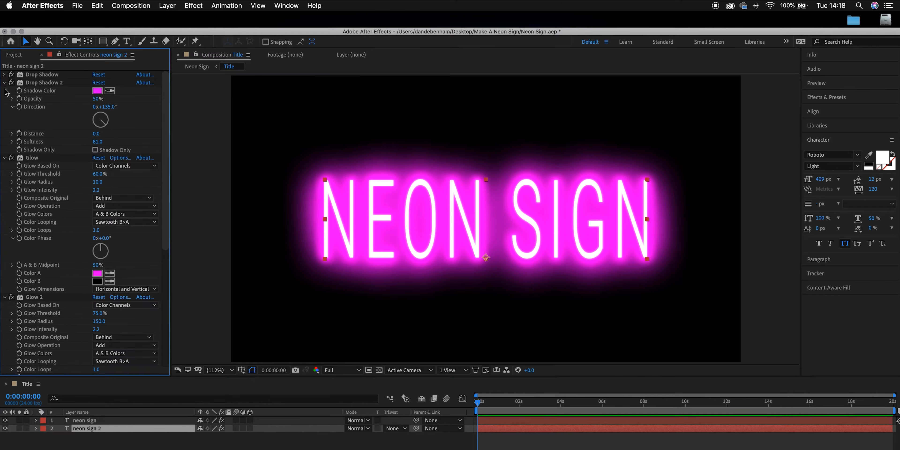
{"action": "left_click", "coordinate": [5, 83]}
{"action": "left_click", "coordinate": [34, 82], "text": "shift"}
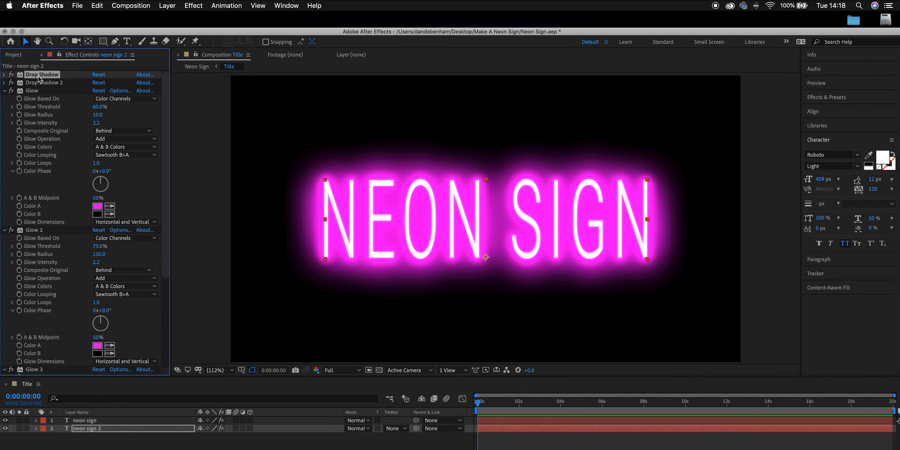
{"action": "left_click", "coordinate": [39, 91], "text": "shift"}
{"action": "key", "text": "Delete"}
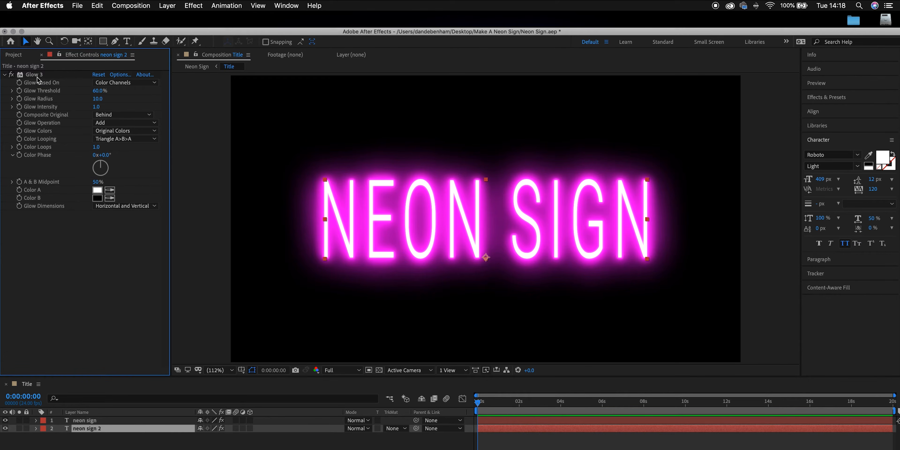
{"action": "left_click", "coordinate": [37, 75]}
{"action": "key", "text": "Delete"}
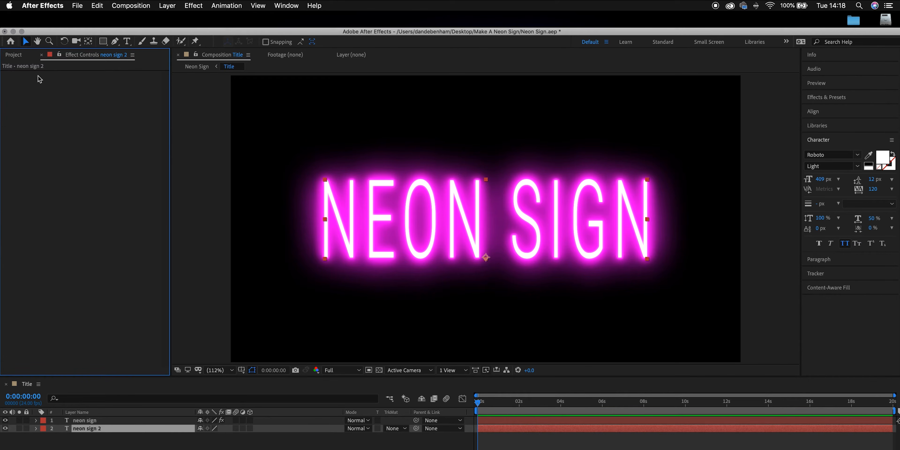
Step: Apply CC Radial Fast Blur to the neon sign 2 layer and set its Amount to 62
{"action": "left_click", "coordinate": [192, 5]}
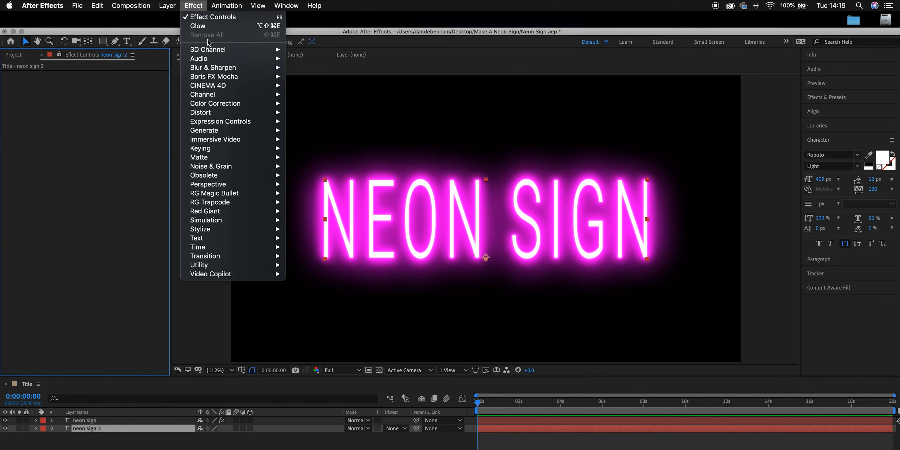
{"action": "mouse_move", "coordinate": [215, 68]}
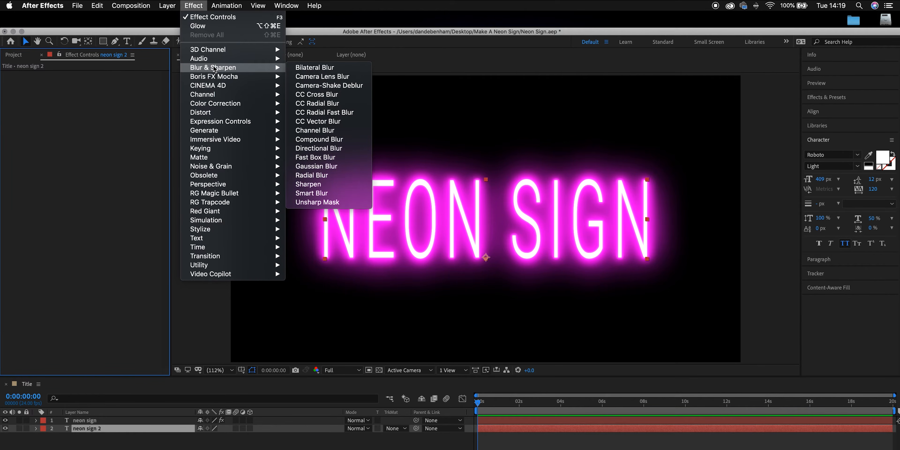
{"action": "left_click", "coordinate": [331, 112]}
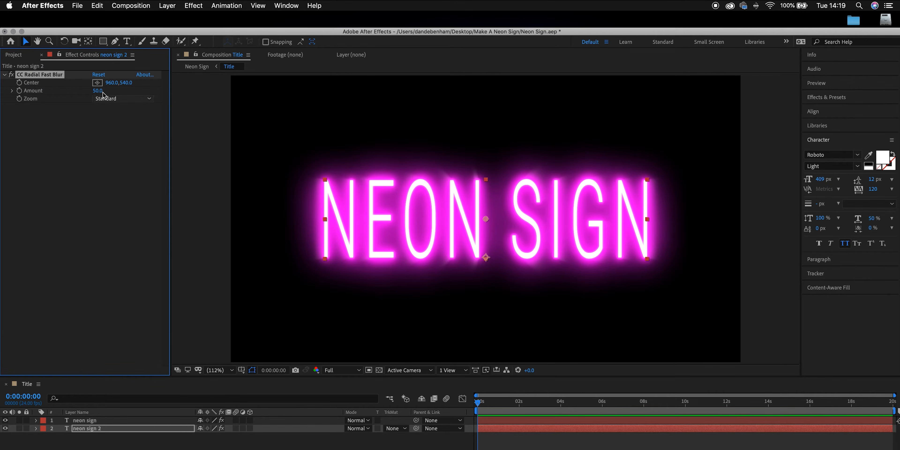
{"action": "left_click_drag", "start_coordinate": [98, 91], "coordinate": [119, 93]}
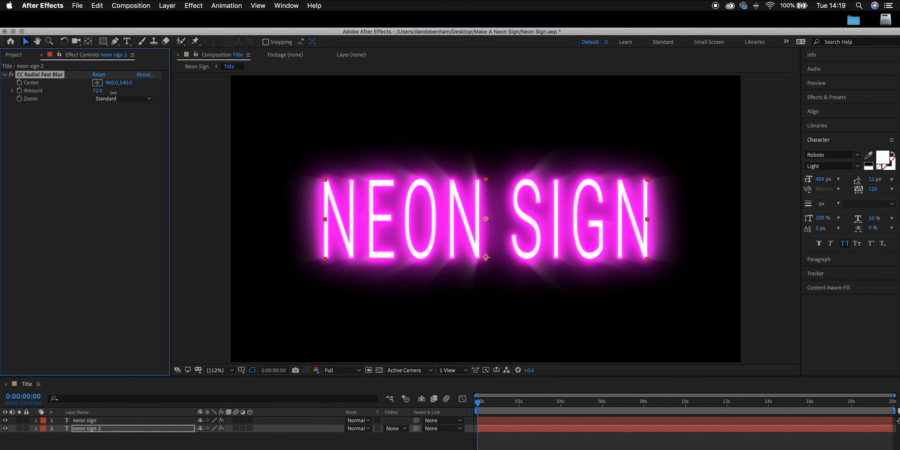
{"action": "left_click_drag", "start_coordinate": [113, 92], "coordinate": [111, 93]}
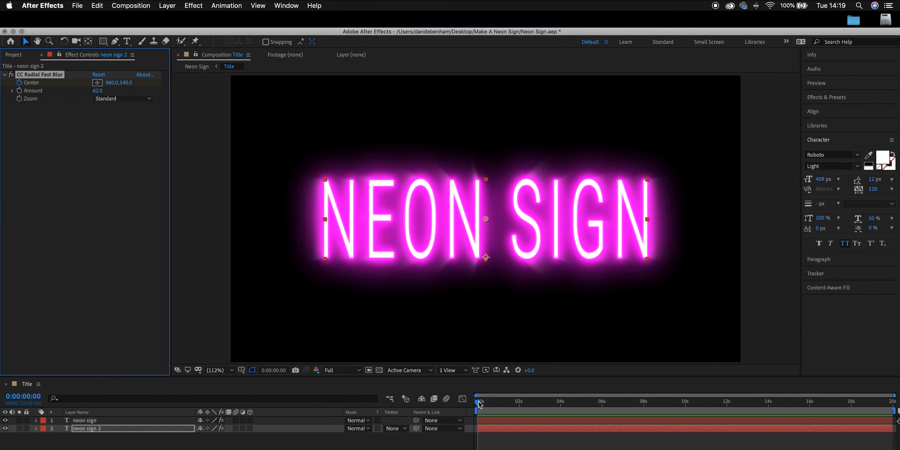
Step: Animate the blur's Center to 1108, 540 at 0:00:17:21 and return the playhead to the start
{"action": "left_click_drag", "start_coordinate": [479, 405], "coordinate": [849, 404]}
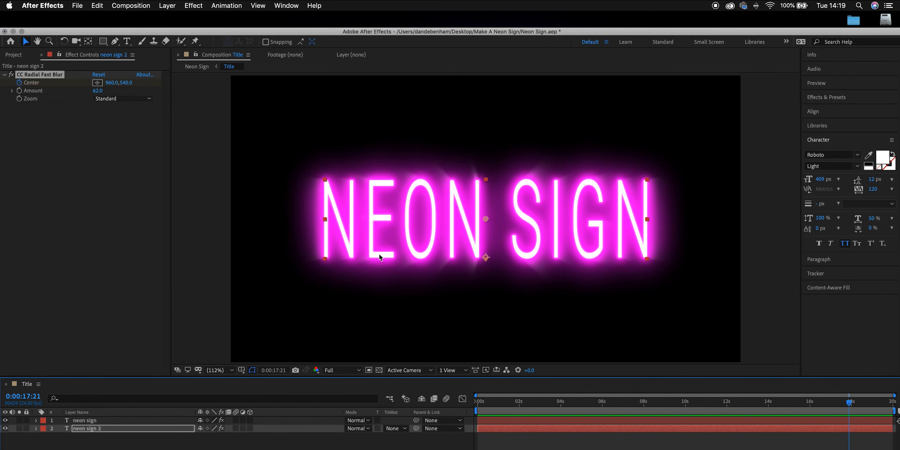
{"action": "left_click_drag", "start_coordinate": [111, 83], "coordinate": [206, 110]}
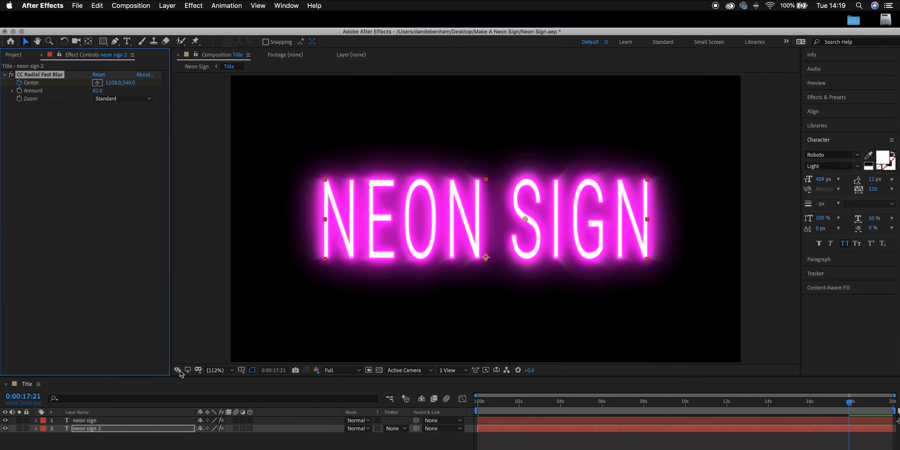
{"action": "left_click", "coordinate": [520, 405]}
{"action": "left_click", "coordinate": [477, 405]}
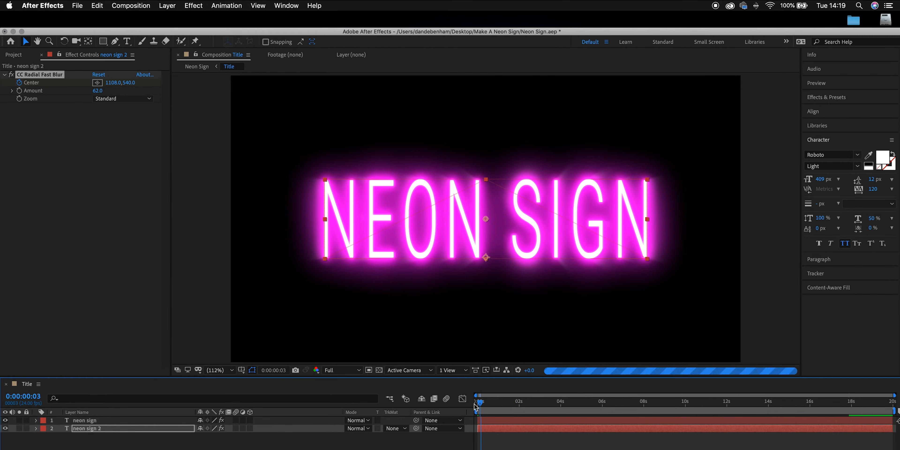
{"action": "mouse_move", "coordinate": [481, 405]}
{"action": "left_mouse_down"}
{"action": "mouse_move", "coordinate": [824, 411]}
{"action": "mouse_move", "coordinate": [474, 412]}
{"action": "left_mouse_up"}
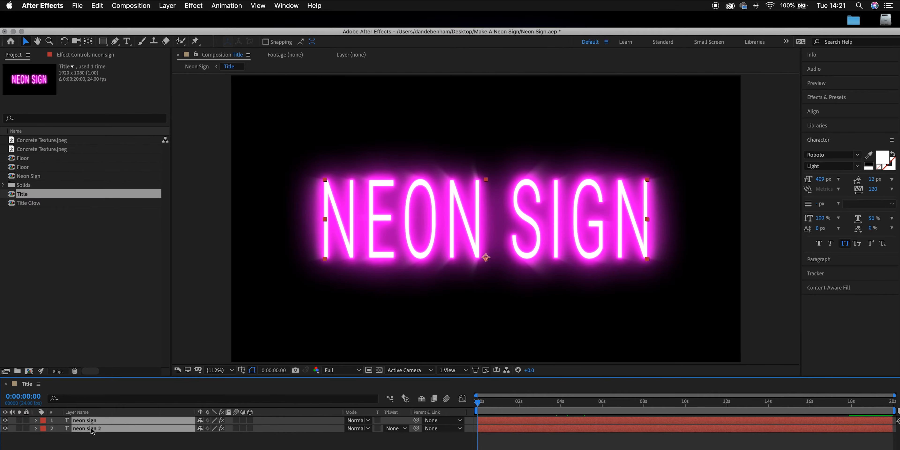
Step: Pre-compose the neon sign and neon sign 2 layers together into a new composition named Title
{"action": "left_click", "coordinate": [98, 442]}
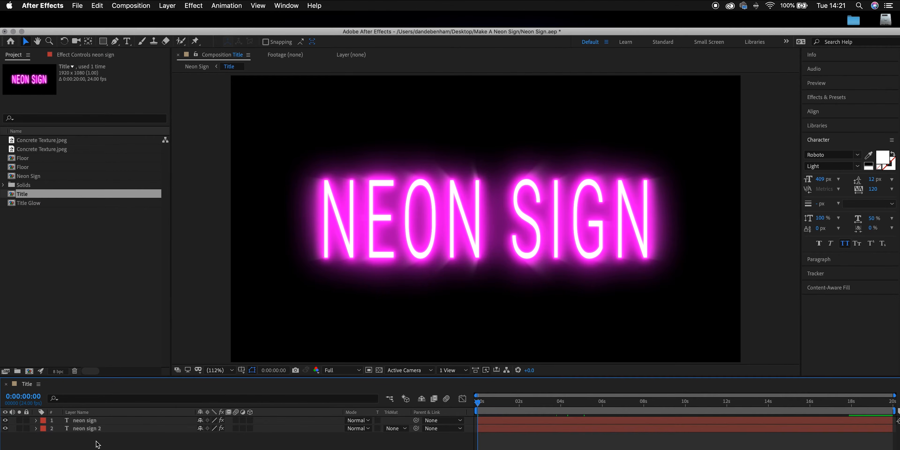
{"action": "left_click", "coordinate": [84, 421]}
{"action": "left_click", "coordinate": [82, 429], "text": "shift"}
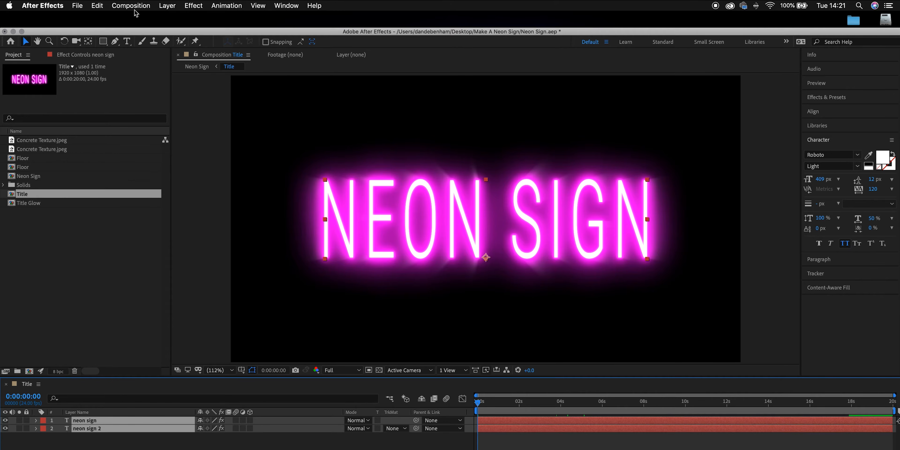
{"action": "left_click", "coordinate": [167, 6]}
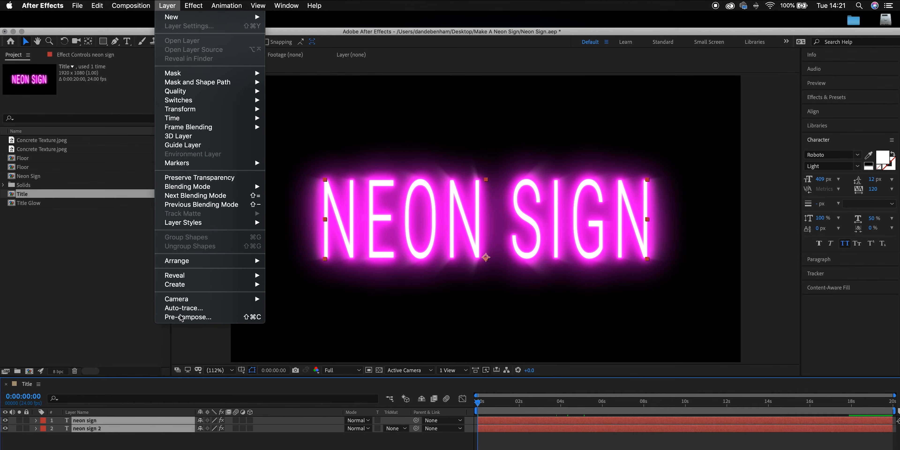
{"action": "left_click", "coordinate": [188, 317]}
{"action": "type", "text": "T"}
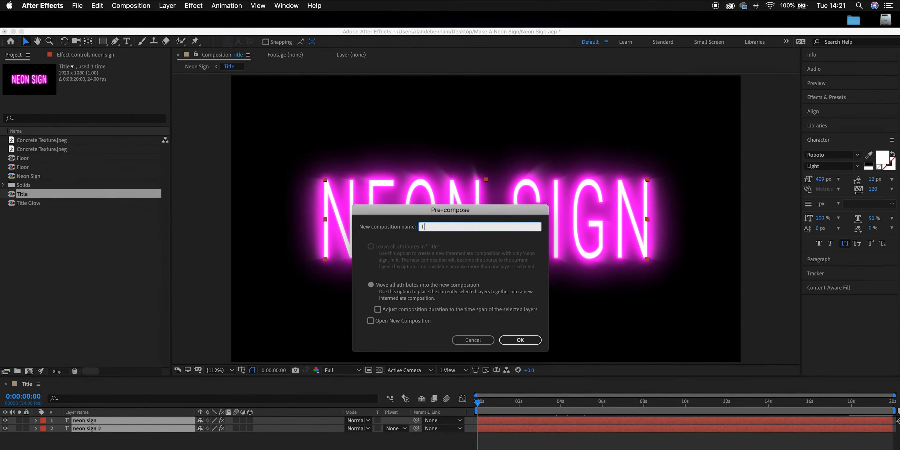
{"action": "type", "text": "itle"}
{"action": "left_click", "coordinate": [521, 341]}
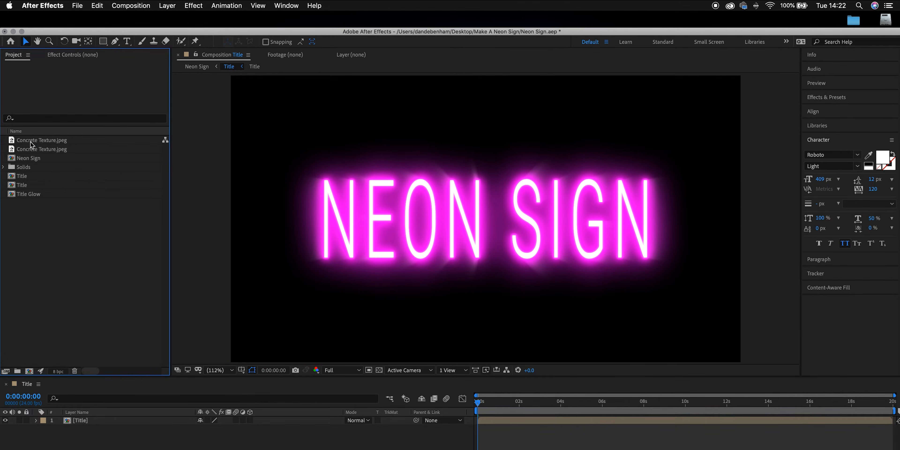
Step: Place Concrete Texture.jpeg beneath the Title layer and scale it up to cover the whole frame
{"action": "left_click", "coordinate": [39, 142]}
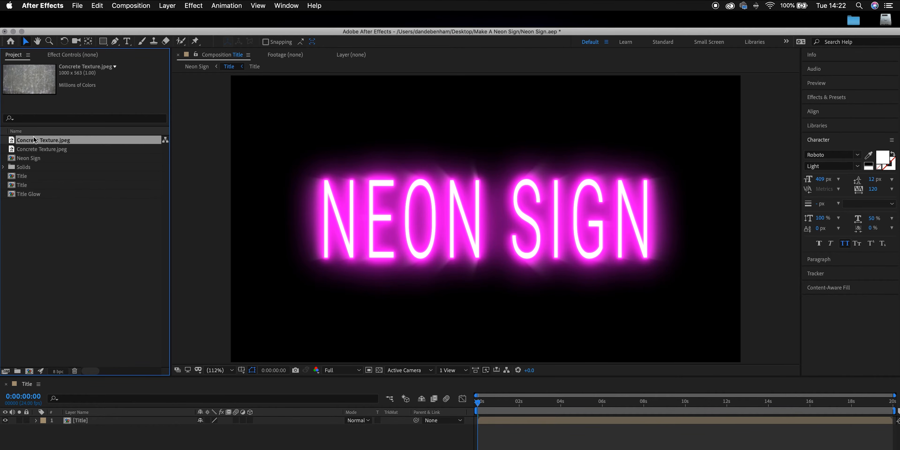
{"action": "left_click_drag", "start_coordinate": [31, 142], "coordinate": [72, 434]}
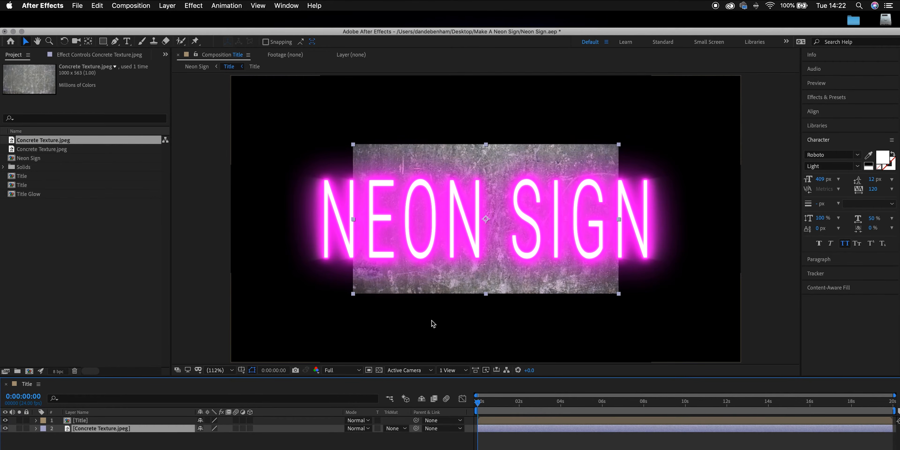
{"action": "left_click_drag", "start_coordinate": [353, 294], "coordinate": [187, 392]}
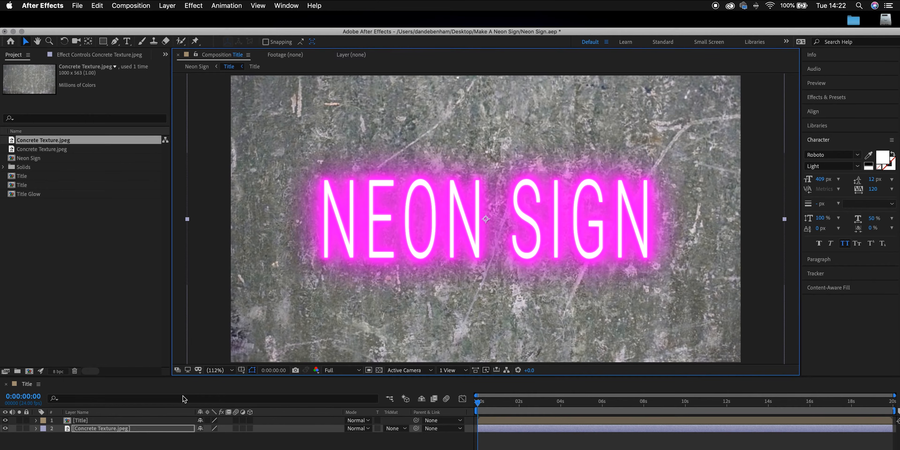
Step: Make the concrete texture a 3D layer and rotate it about its X axis to lie flat like a floor
{"action": "left_click", "coordinate": [250, 428]}
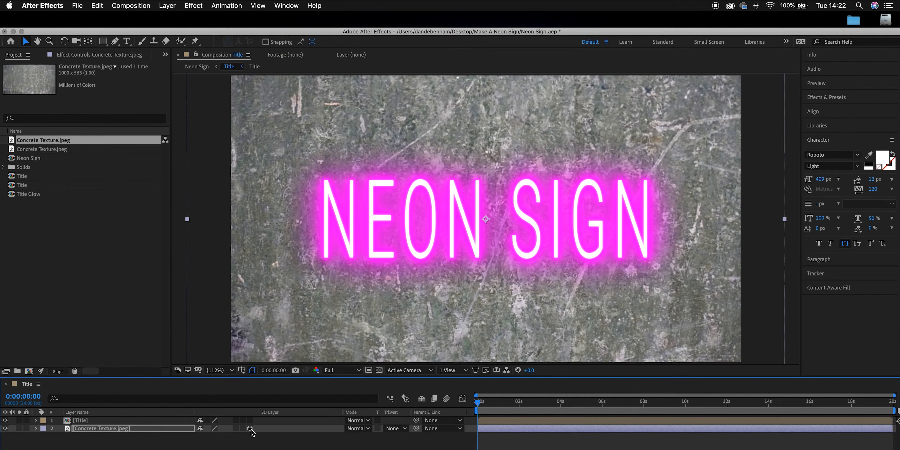
{"action": "left_click", "coordinate": [36, 429]}
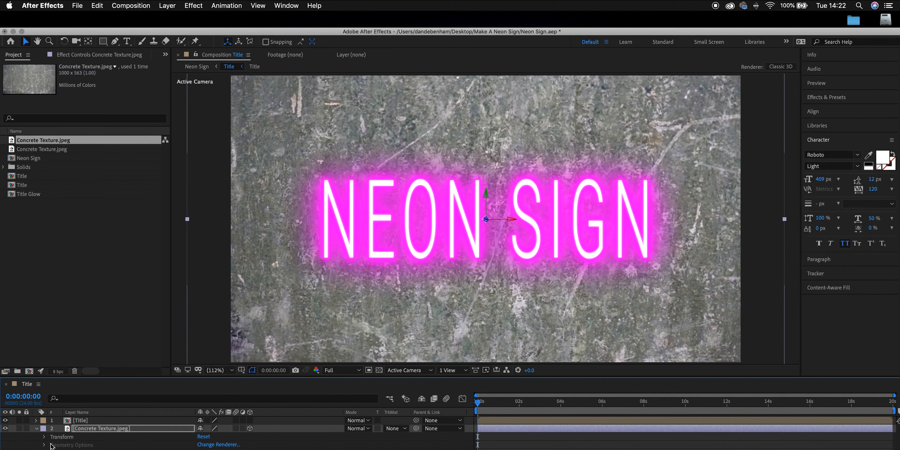
{"action": "left_click", "coordinate": [45, 438]}
{"action": "left_click_drag", "start_coordinate": [209, 449], "coordinate": [164, 449]}
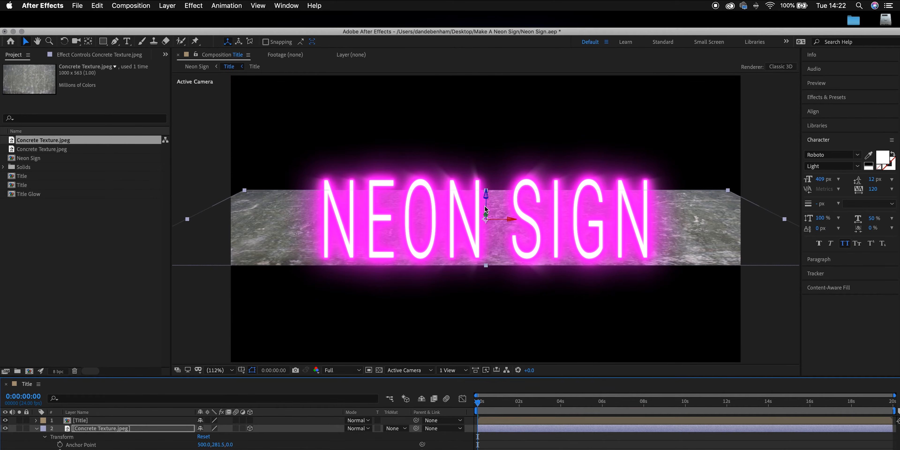
Step: Lower the concrete floor beneath the text, enlarge it to span the frame's width, and collapse the layer's properties
{"action": "left_click_drag", "start_coordinate": [486, 207], "coordinate": [487, 268]}
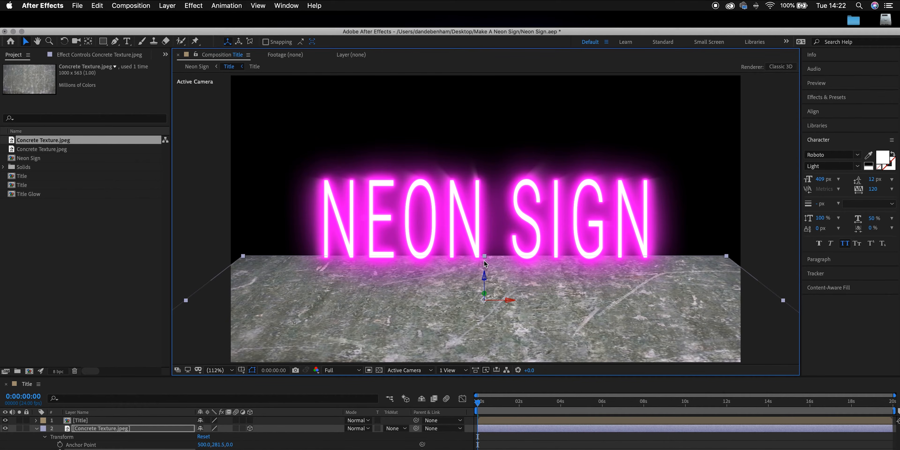
{"action": "left_click_drag", "start_coordinate": [485, 256], "coordinate": [485, 239]}
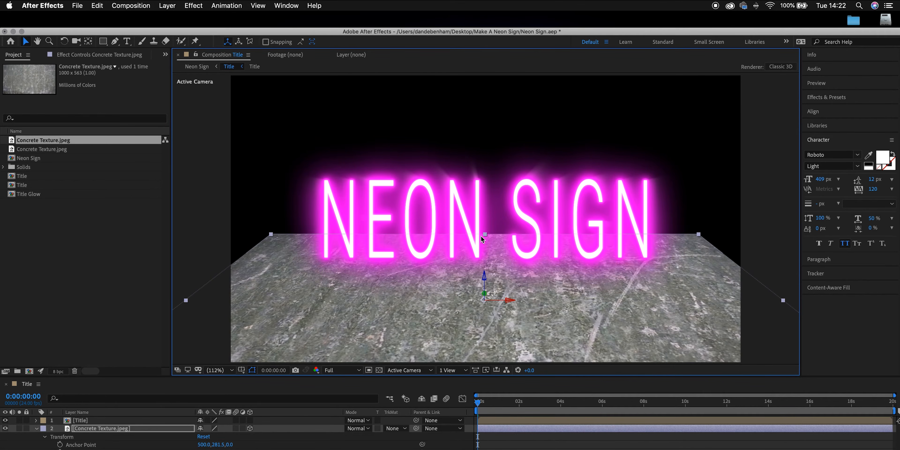
{"action": "left_click_drag", "start_coordinate": [270, 234], "coordinate": [224, 220]}
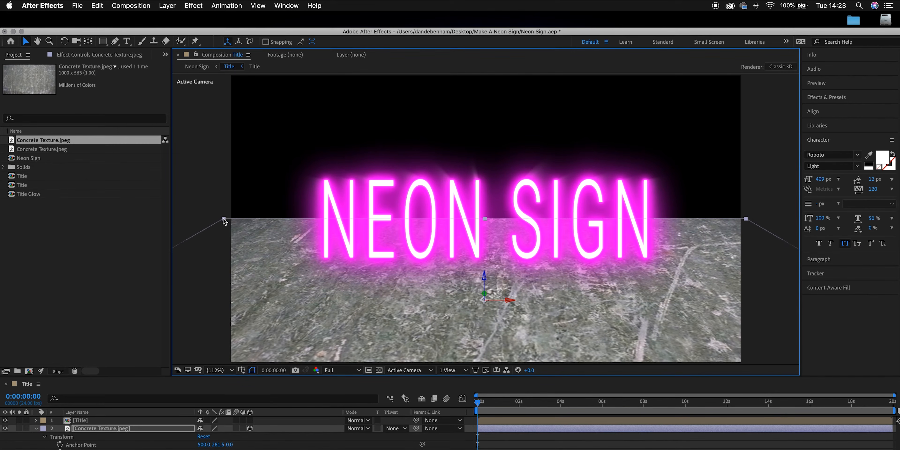
{"action": "left_click_drag", "start_coordinate": [282, 249], "coordinate": [282, 256]}
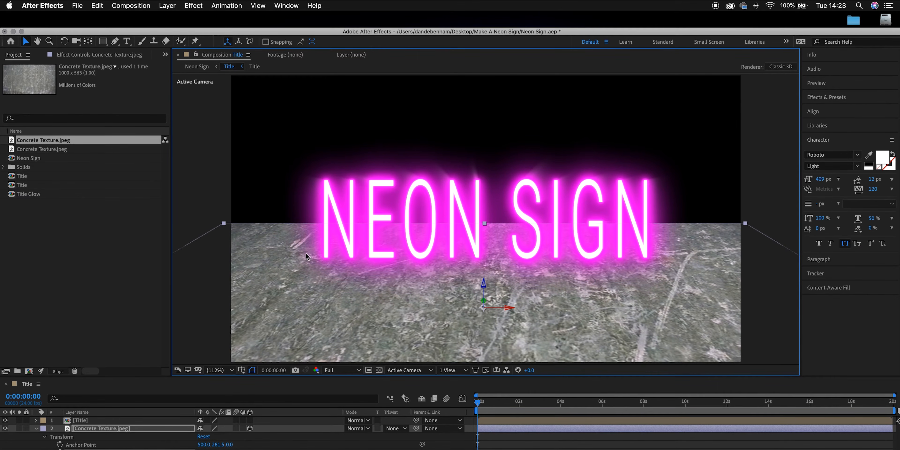
{"action": "left_click", "coordinate": [44, 437]}
{"action": "left_click", "coordinate": [36, 429]}
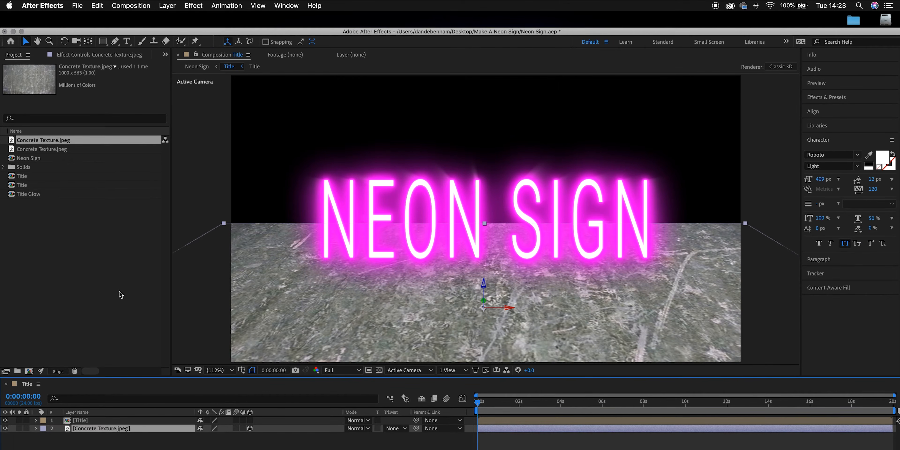
Step: Apply the Tint effect to the Concrete Texture.jpeg layer to turn the floor greyscale
{"action": "left_click", "coordinate": [194, 5]}
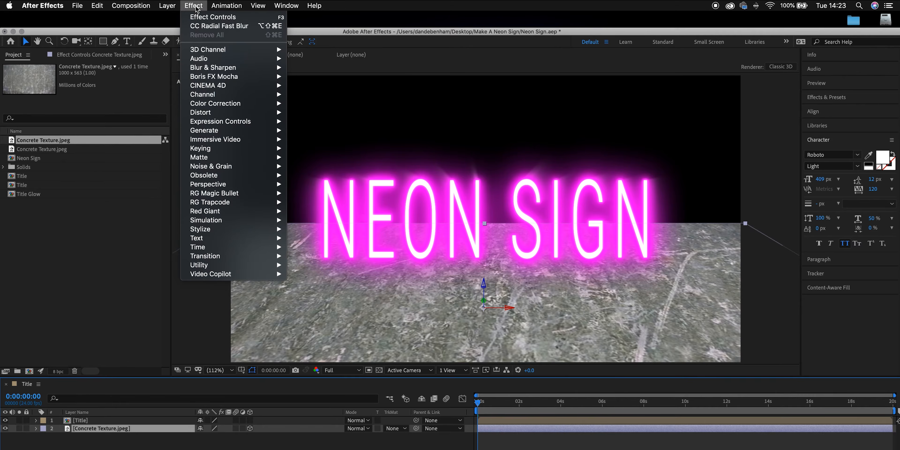
{"action": "mouse_move", "coordinate": [230, 108]}
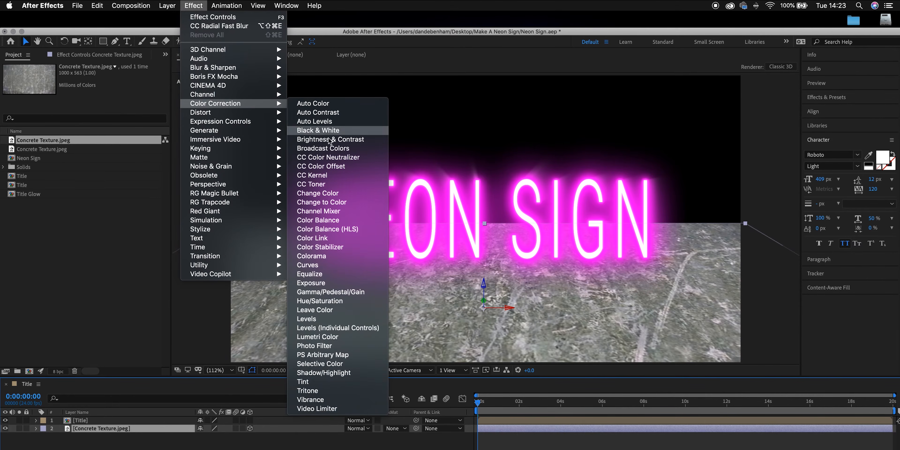
{"action": "left_click", "coordinate": [336, 382]}
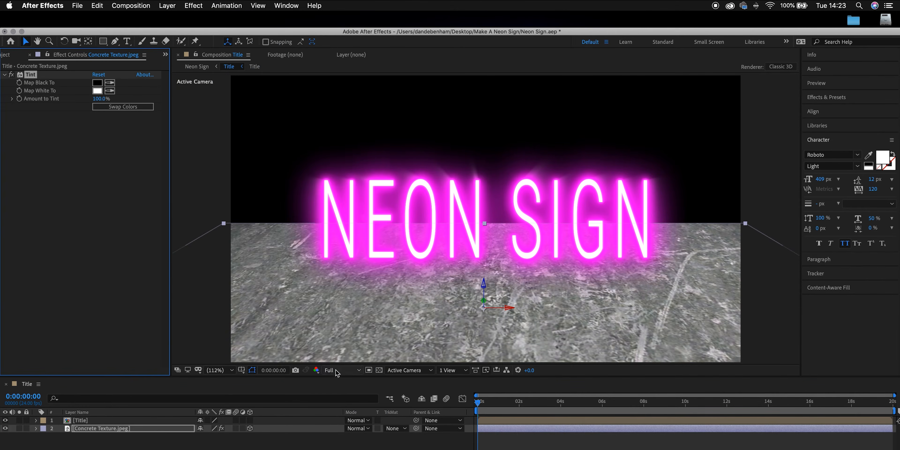
Step: Try a Levels effect on the concrete texture layer
{"action": "left_click", "coordinate": [203, 7]}
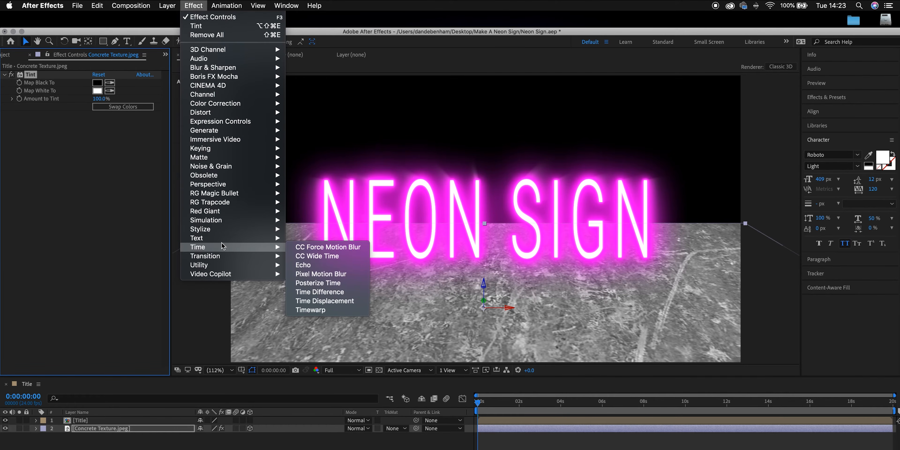
{"action": "mouse_move", "coordinate": [236, 116]}
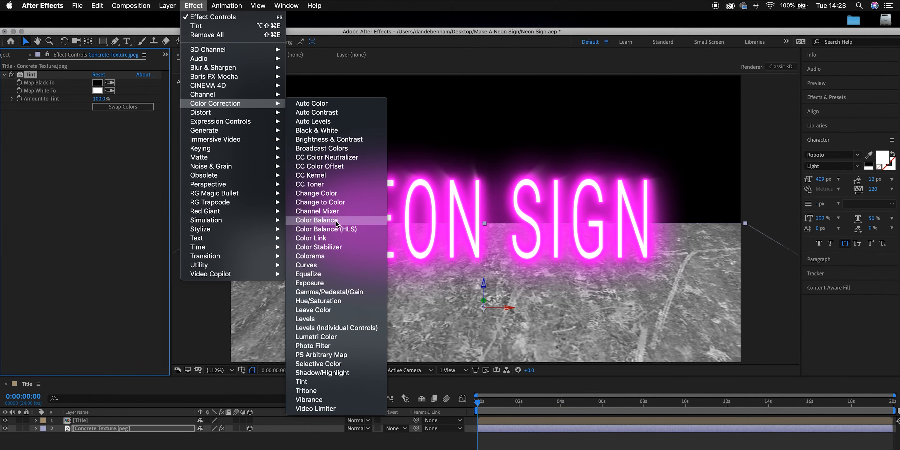
{"action": "left_click", "coordinate": [324, 316]}
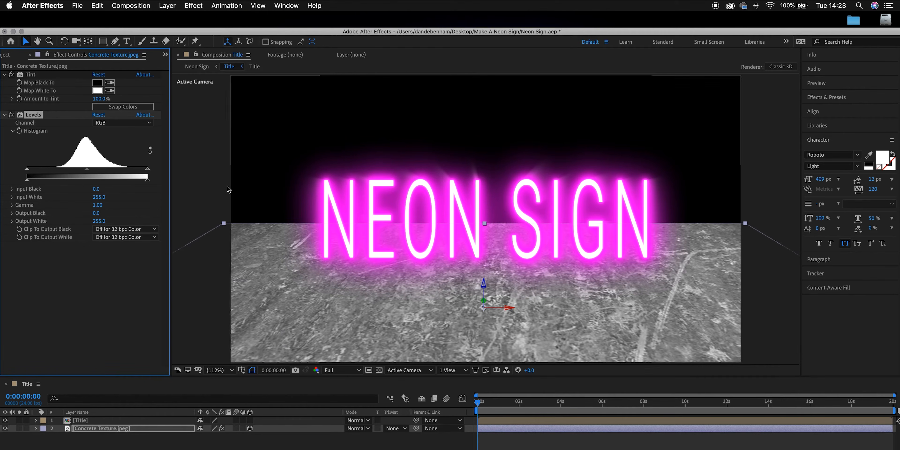
Step: Add a Curves effect to the concrete texture layer
{"action": "left_click", "coordinate": [194, 6]}
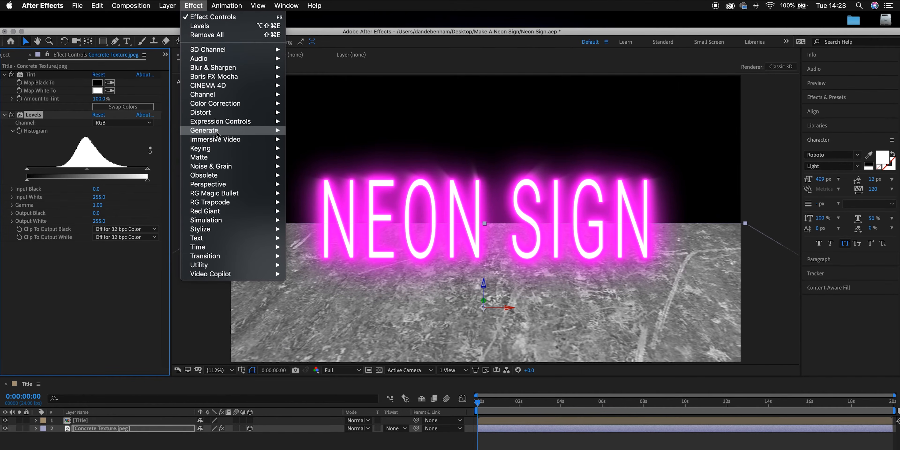
{"action": "mouse_move", "coordinate": [219, 105]}
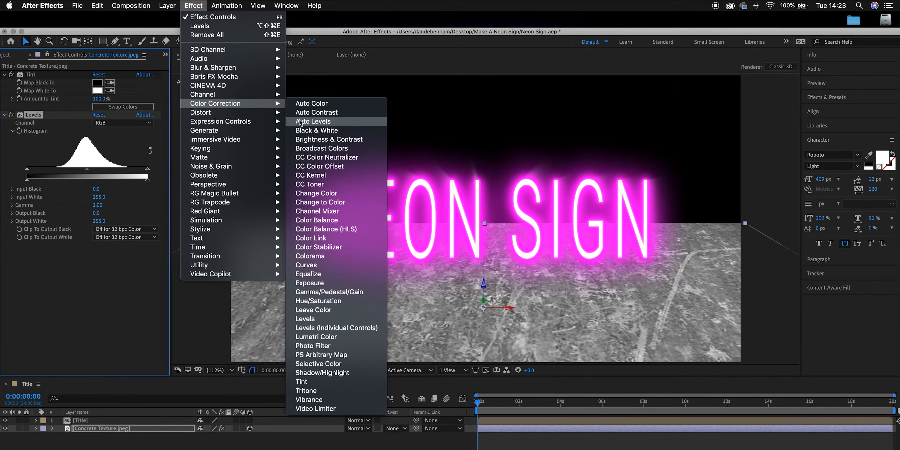
{"action": "left_click", "coordinate": [324, 267]}
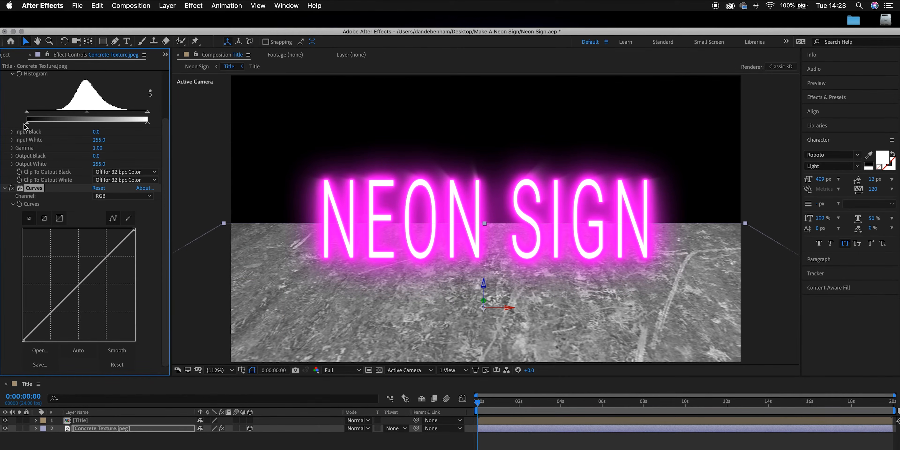
Step: Remove the Levels effect from the concrete texture layer
{"action": "scroll", "coordinate": [34, 95], "scroll_direction": "up", "scroll_amount": 3}
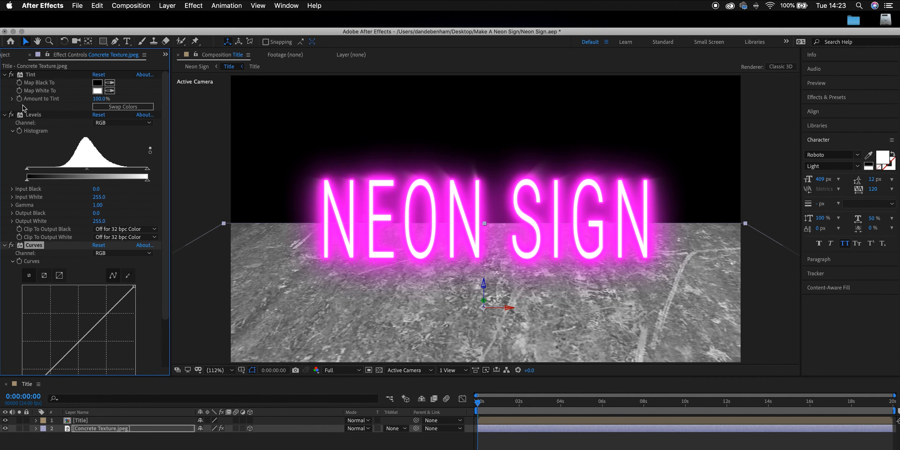
{"action": "left_click", "coordinate": [45, 115]}
{"action": "key", "text": "Delete"}
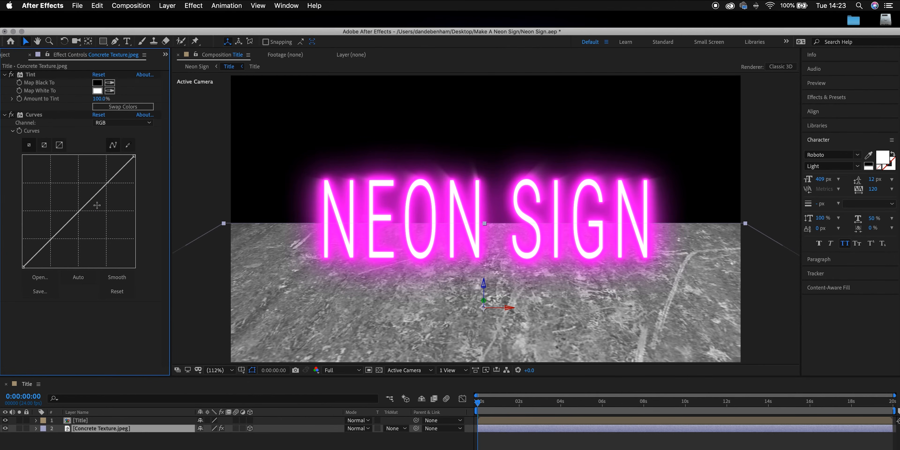
Step: Add a midpoint to the concrete texture's RGB curve and raise it to brighten the floor
{"action": "left_click", "coordinate": [78, 212]}
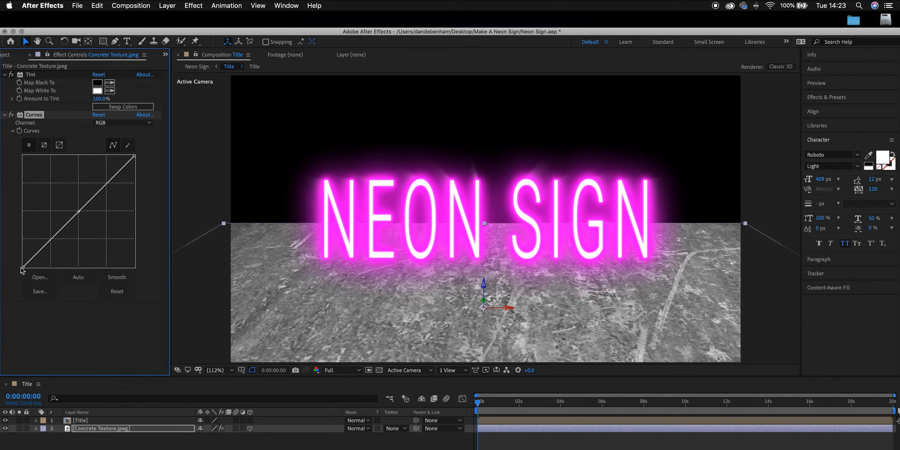
{"action": "left_click_drag", "start_coordinate": [79, 212], "coordinate": [71, 204]}
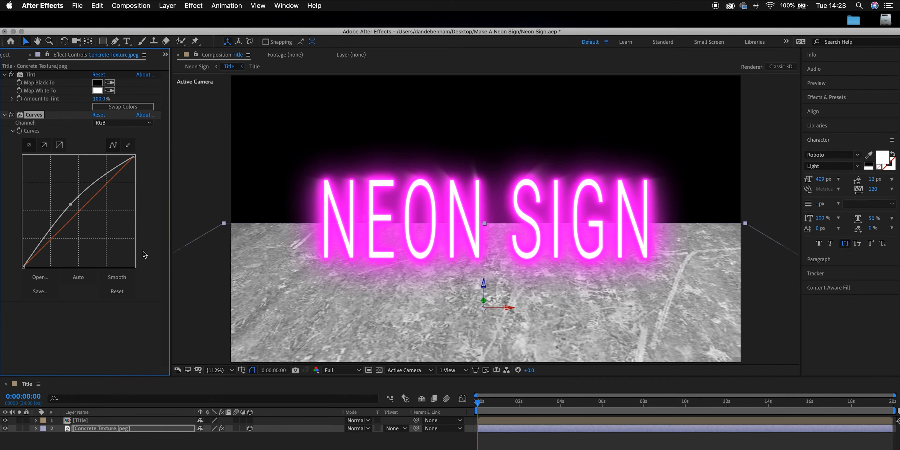
Step: Pre-compose the concrete texture layer into a new composition named Floor, moving all attributes into it
{"action": "left_click", "coordinate": [84, 432]}
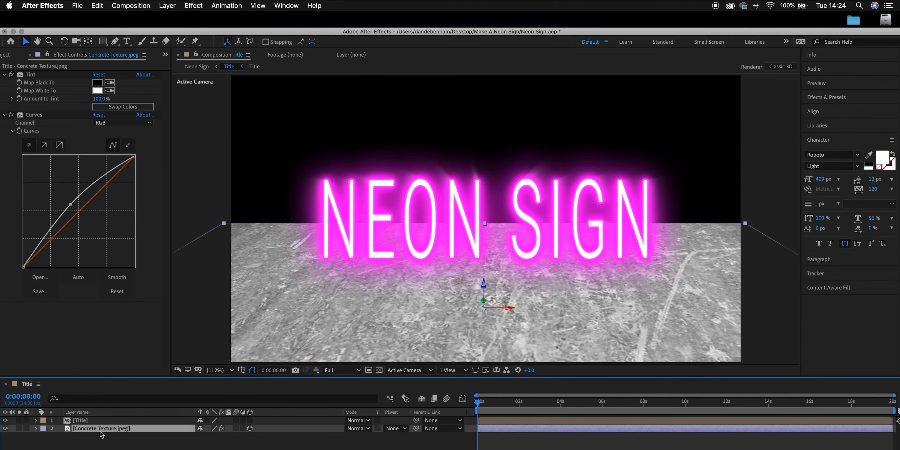
{"action": "left_click", "coordinate": [173, 10]}
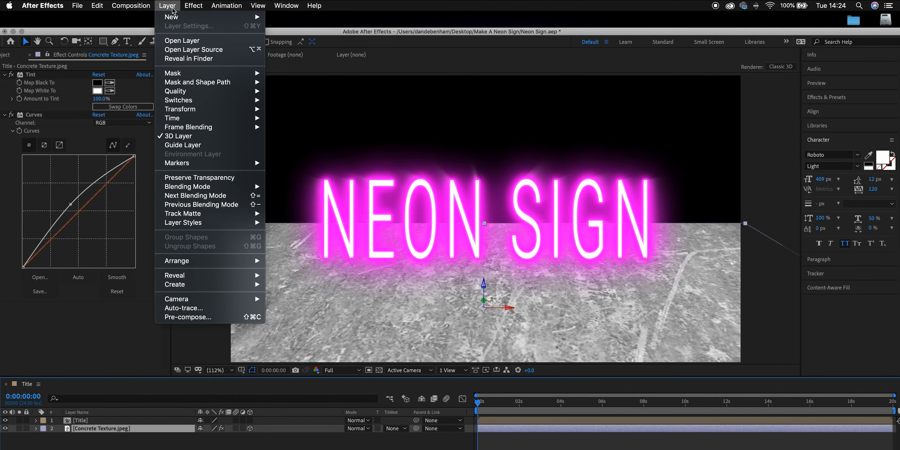
{"action": "left_click", "coordinate": [196, 317]}
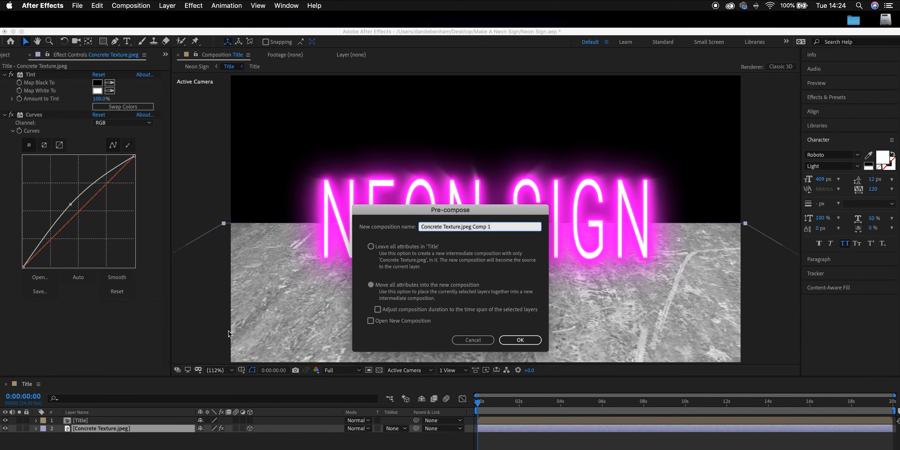
{"action": "type", "text": "Floor"}
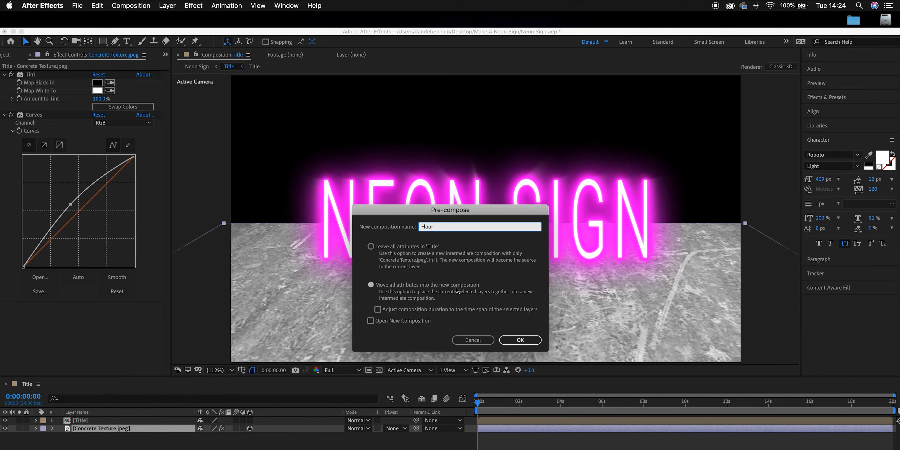
{"action": "left_click", "coordinate": [525, 342]}
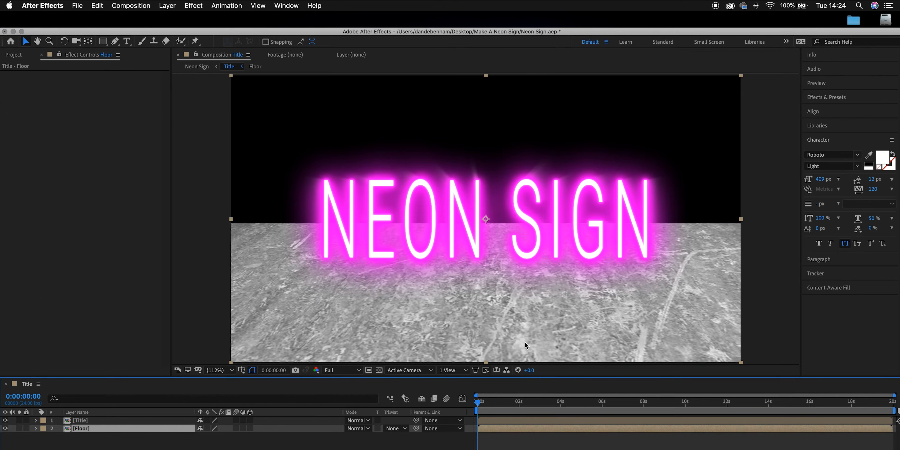
Step: Flip the topmost copy of the Title layer vertically and move it directly beneath the original text as a reflection
{"action": "left_click", "coordinate": [150, 438]}
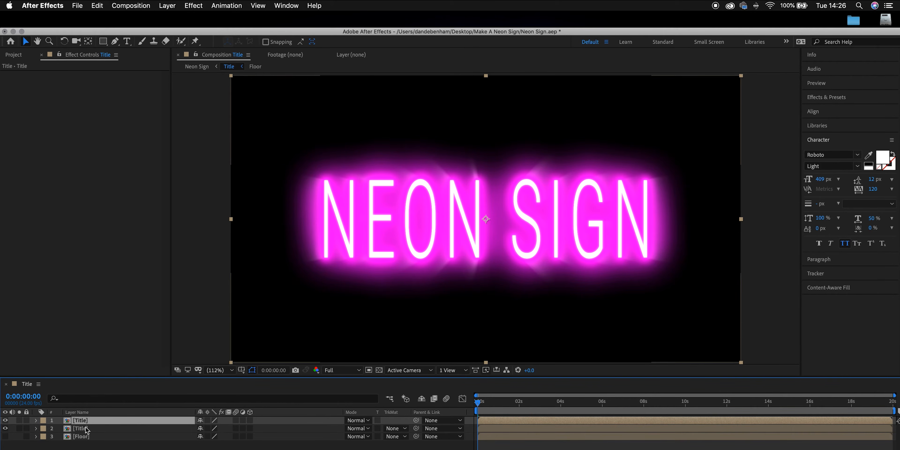
{"action": "left_click", "coordinate": [168, 6]}
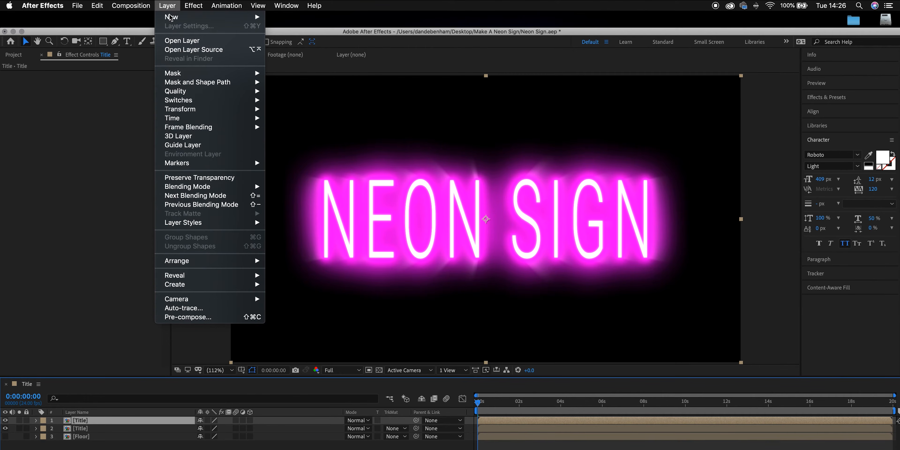
{"action": "mouse_move", "coordinate": [201, 114]}
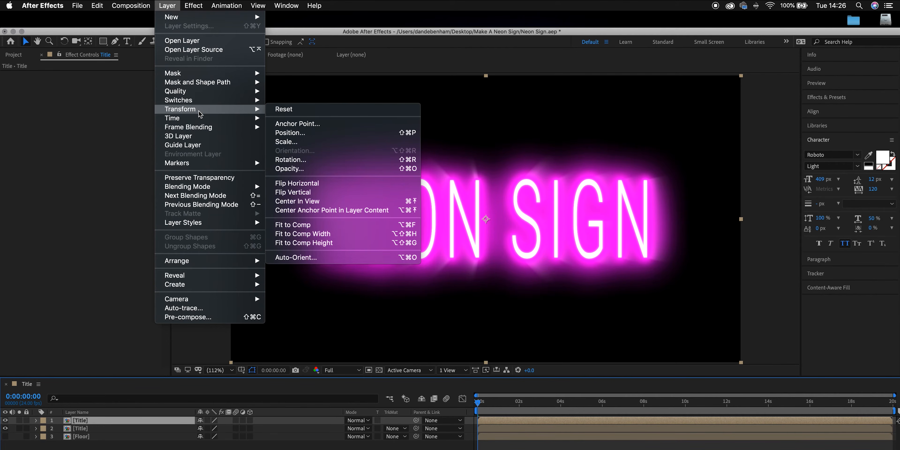
{"action": "left_click", "coordinate": [319, 194]}
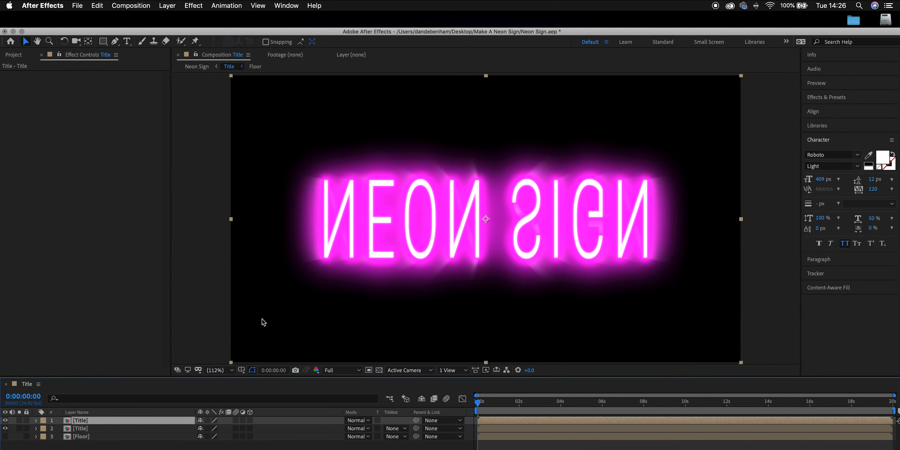
{"action": "left_click_drag", "start_coordinate": [362, 210], "coordinate": [365, 295]}
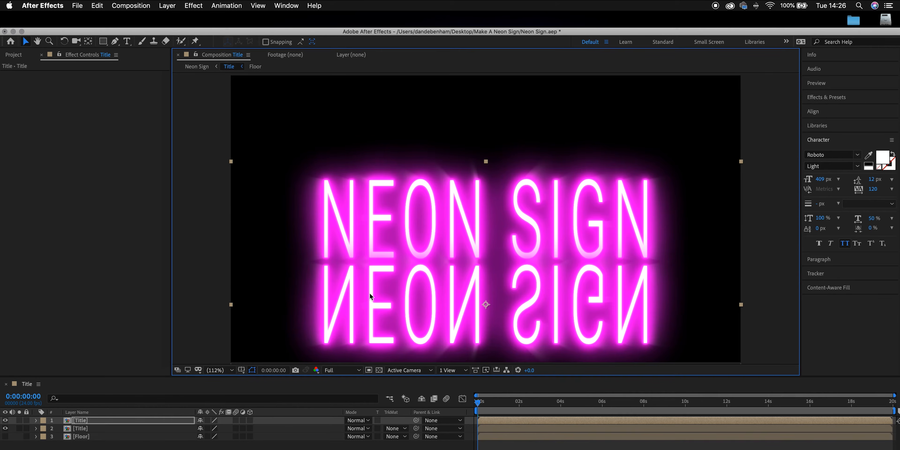
{"action": "left_click_drag", "start_coordinate": [370, 293], "coordinate": [369, 293]}
Step: Create a new adjustment layer and place it between the two Title layers
{"action": "left_click", "coordinate": [167, 6]}
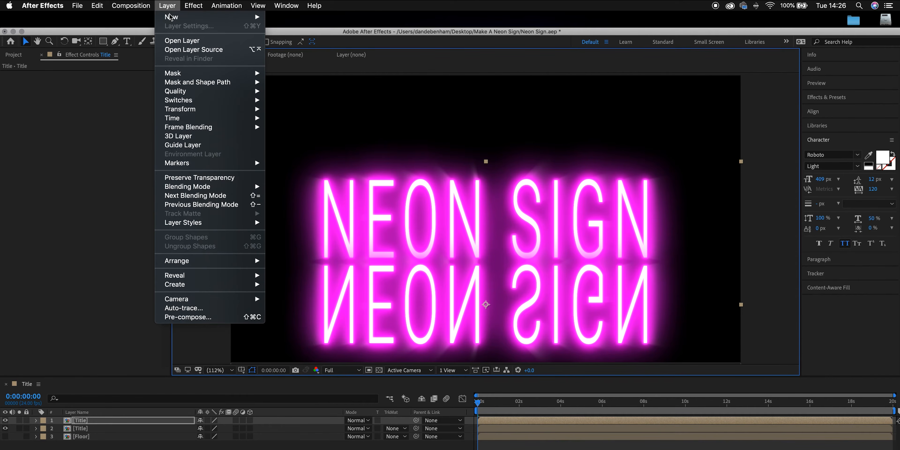
{"action": "mouse_move", "coordinate": [171, 18]}
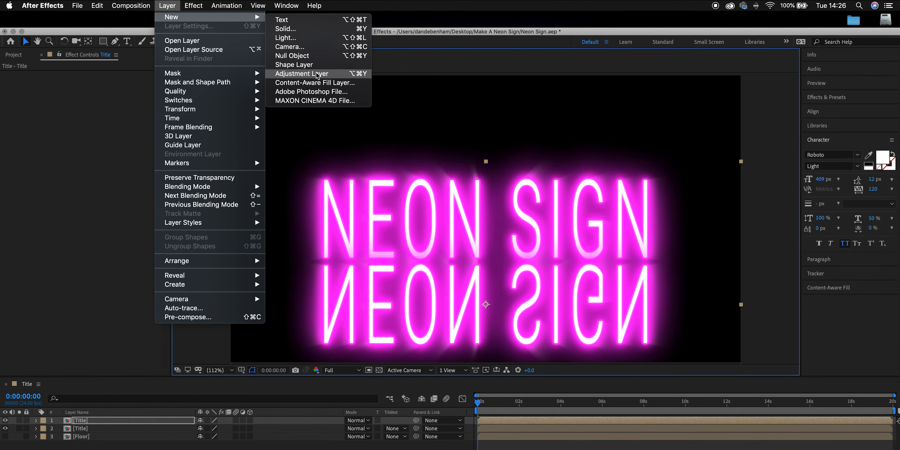
{"action": "left_click", "coordinate": [302, 73]}
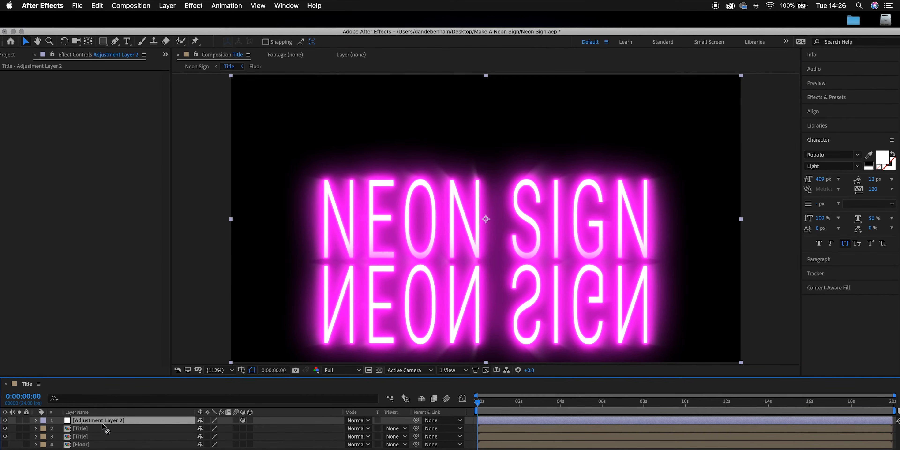
{"action": "left_click_drag", "start_coordinate": [103, 427], "coordinate": [103, 433]}
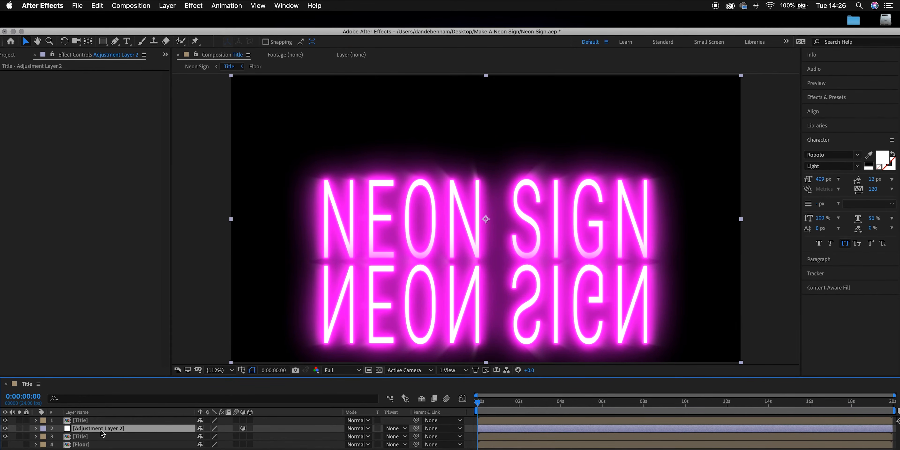
Step: Nudge the mirrored Title slightly lower and reorder it beneath the adjustment layer, leaving the upright Title on top
{"action": "left_click", "coordinate": [90, 421]}
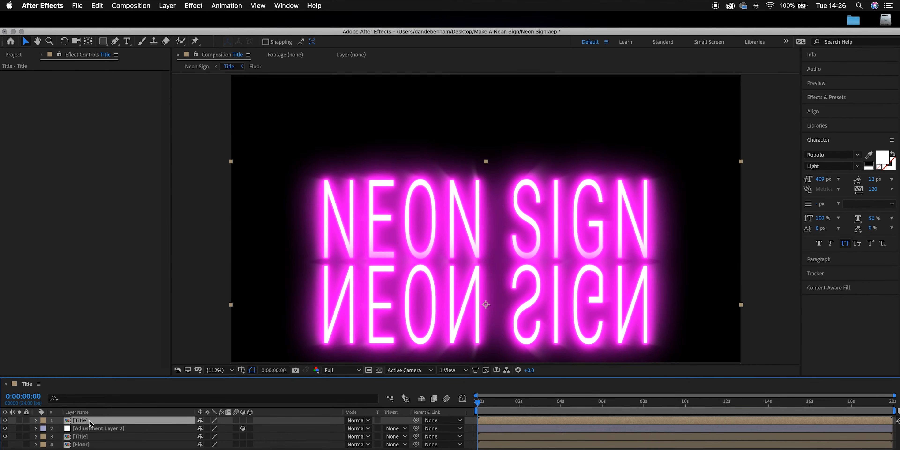
{"action": "mouse_move", "coordinate": [394, 312]}
{"action": "left_mouse_down"}
{"action": "mouse_move", "coordinate": [393, 301]}
{"action": "mouse_move", "coordinate": [394, 317]}
{"action": "left_mouse_up"}
{"action": "left_click", "coordinate": [82, 423]}
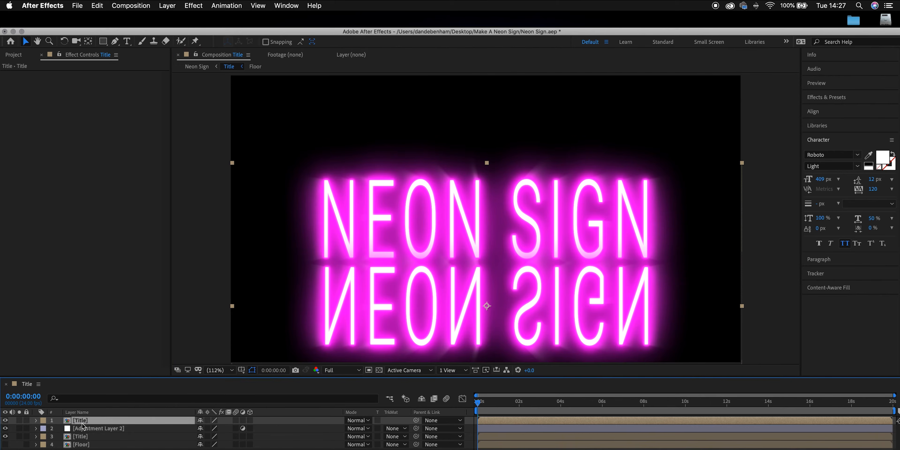
{"action": "left_click_drag", "start_coordinate": [81, 424], "coordinate": [93, 437]}
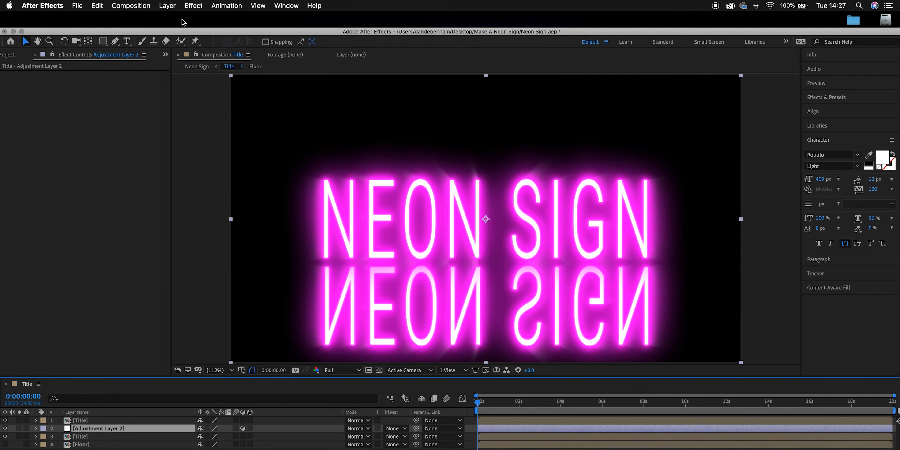
Step: Apply the Compound Blur effect to Adjustment Layer 2 to blur the mirrored text
{"action": "left_click", "coordinate": [174, 6]}
{"action": "mouse_move", "coordinate": [188, 7]}
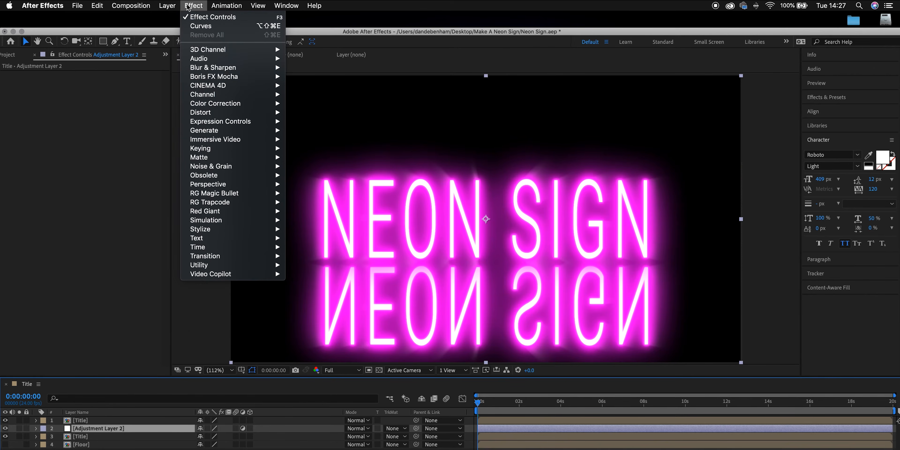
{"action": "mouse_move", "coordinate": [244, 68]}
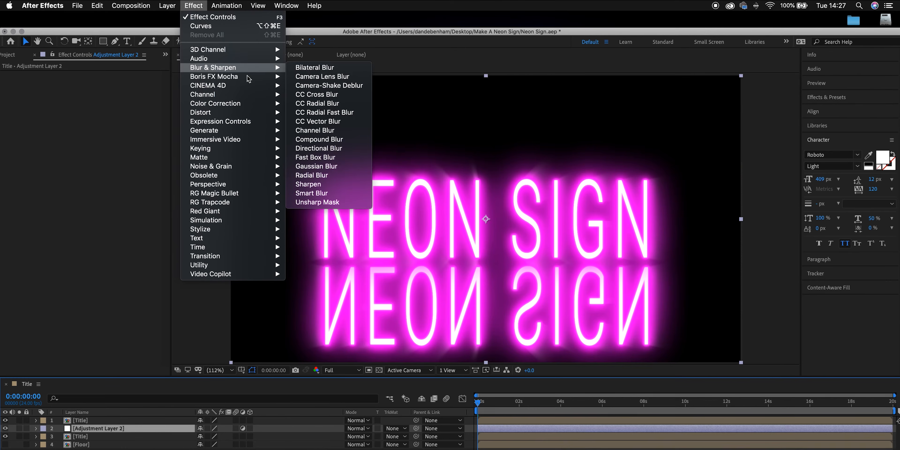
{"action": "left_click", "coordinate": [319, 139]}
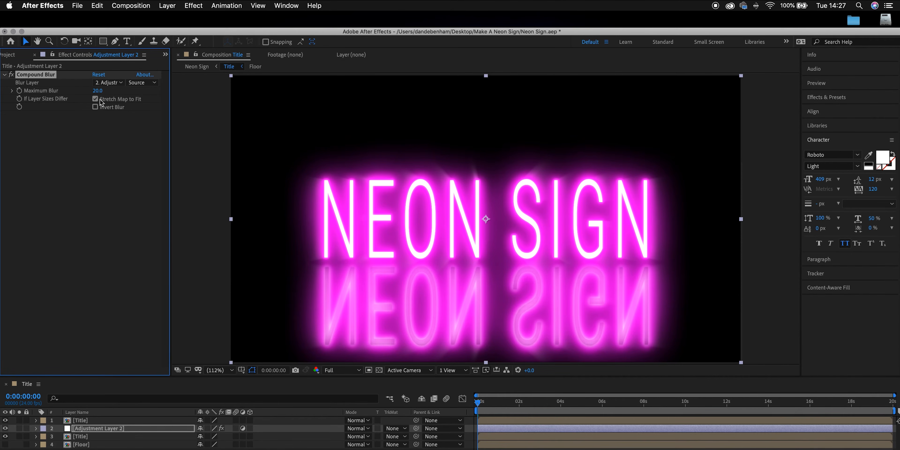
Step: Try lower Maximum Blur values in the Compound Blur effect and restore it to 20
{"action": "mouse_move", "coordinate": [98, 93]}
{"action": "left_mouse_down"}
{"action": "mouse_move", "coordinate": [115, 91]}
{"action": "mouse_move", "coordinate": [91, 92]}
{"action": "left_mouse_up"}
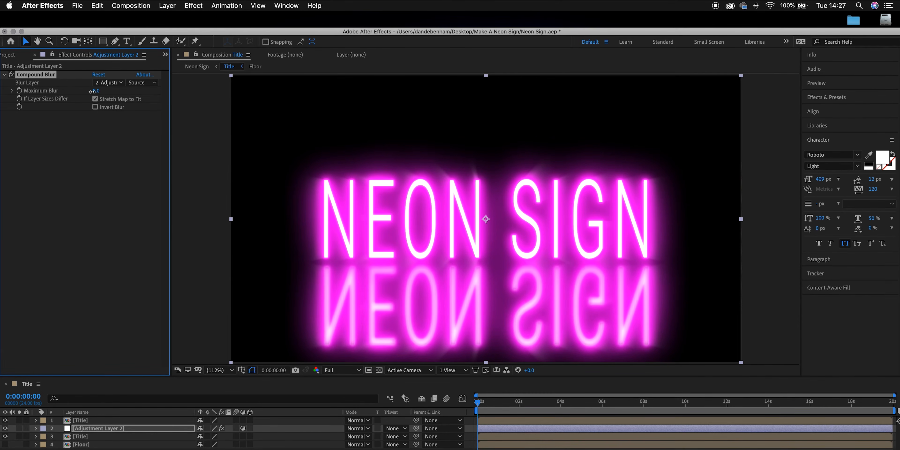
{"action": "left_click_drag", "start_coordinate": [91, 92], "coordinate": [96, 91]}
{"action": "left_click", "coordinate": [97, 91]}
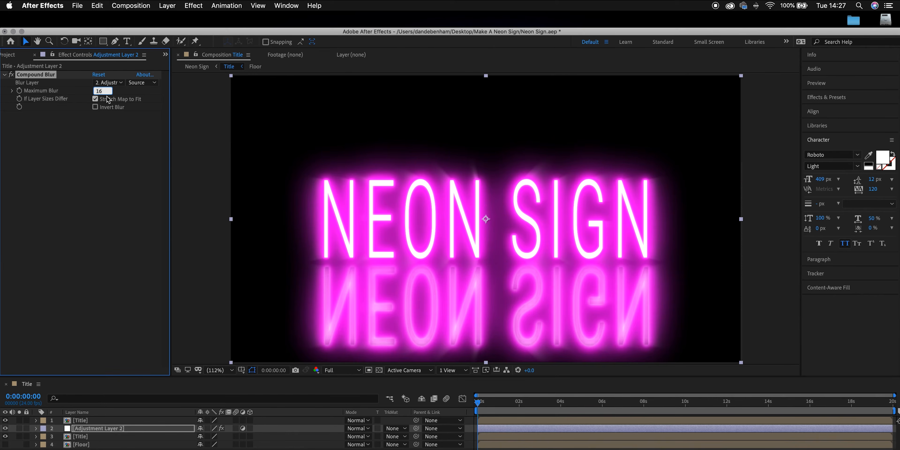
{"action": "type", "text": "20"}
{"action": "key", "text": "Return"}
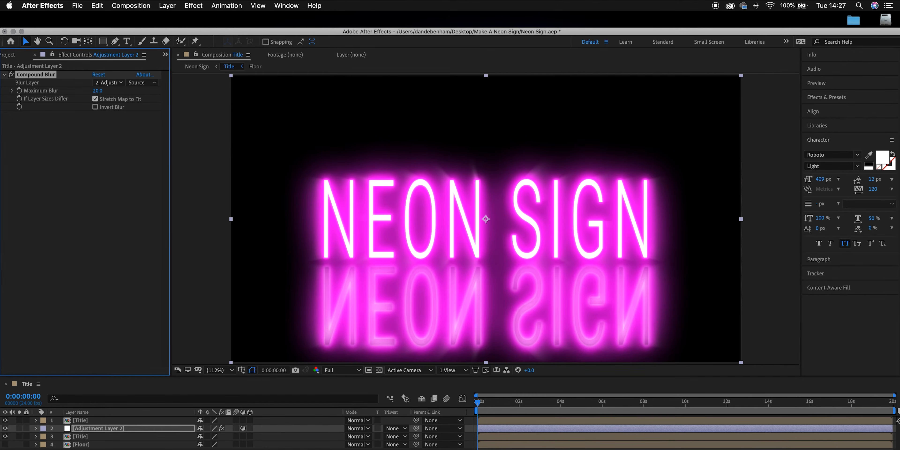
Step: Use the Floor layer as the Compound Blur's blur layer so the concrete texture drives the reflection's blur
{"action": "left_click", "coordinate": [152, 83]}
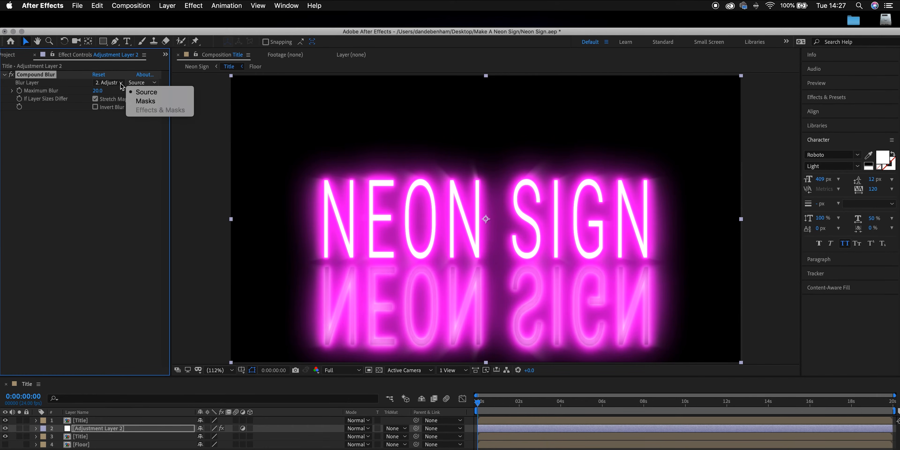
{"action": "left_click", "coordinate": [121, 84]}
{"action": "left_click", "coordinate": [118, 83]}
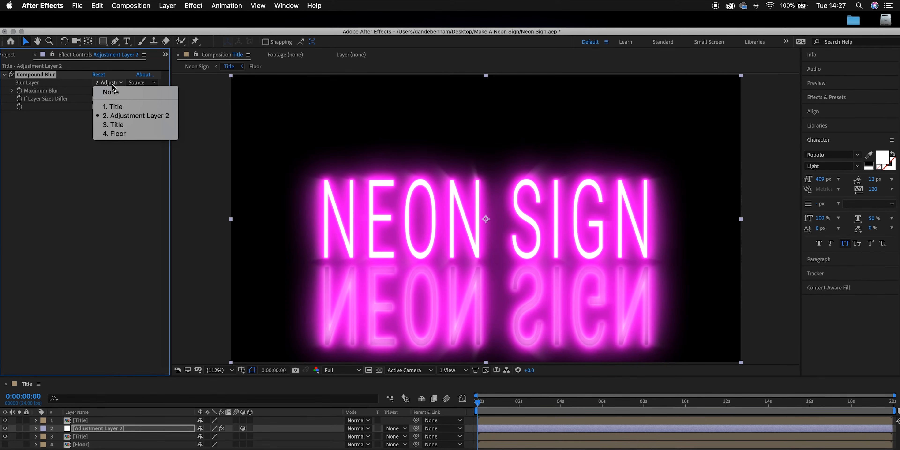
{"action": "left_click", "coordinate": [116, 135]}
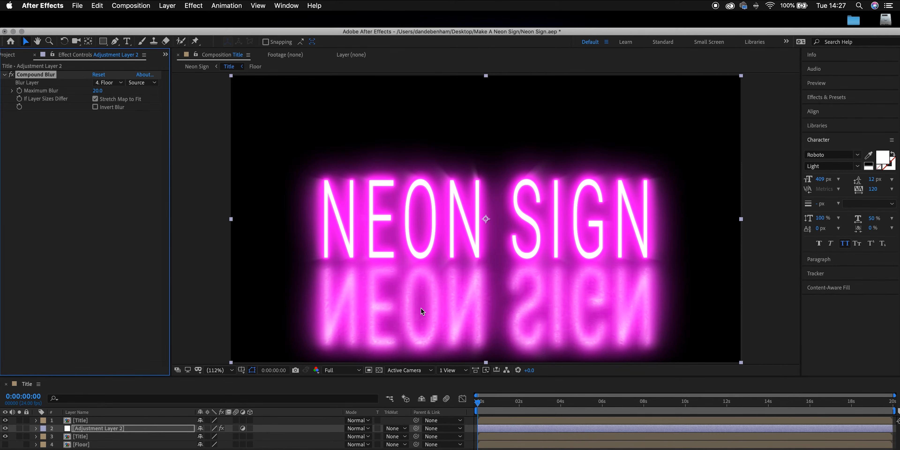
{"action": "left_click_drag", "start_coordinate": [413, 296], "coordinate": [411, 296]}
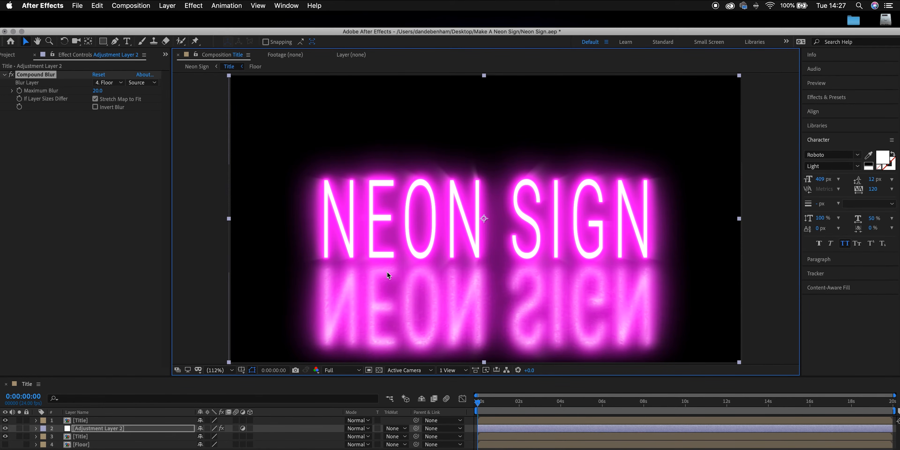
{"action": "left_click_drag", "start_coordinate": [389, 271], "coordinate": [390, 272]}
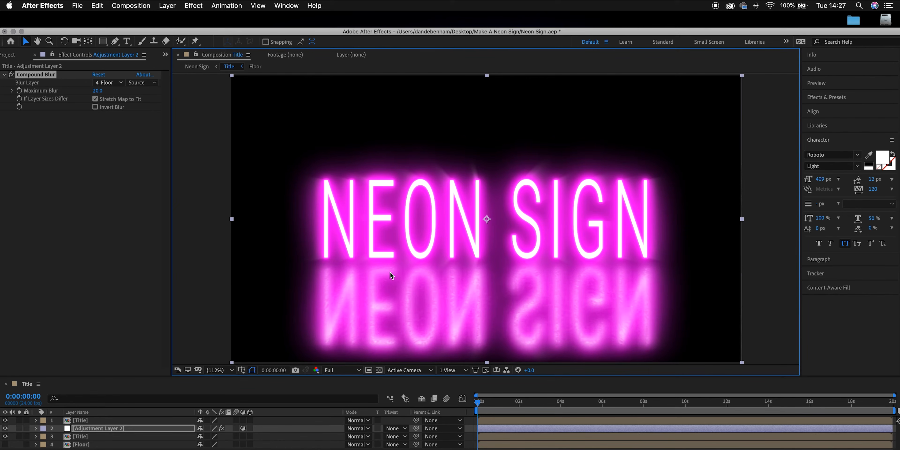
Step: Invert the Compound Blur and increase its Maximum Blur to about 47
{"action": "left_click", "coordinate": [95, 107]}
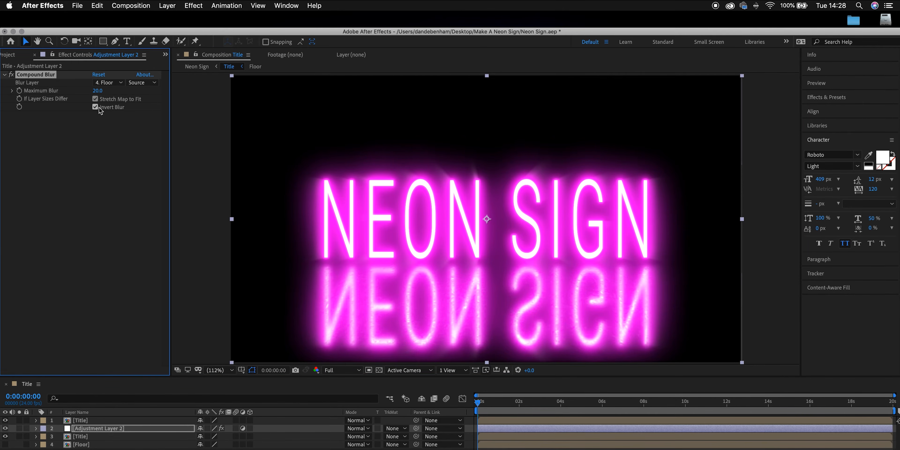
{"action": "left_click_drag", "start_coordinate": [108, 91], "coordinate": [115, 91]}
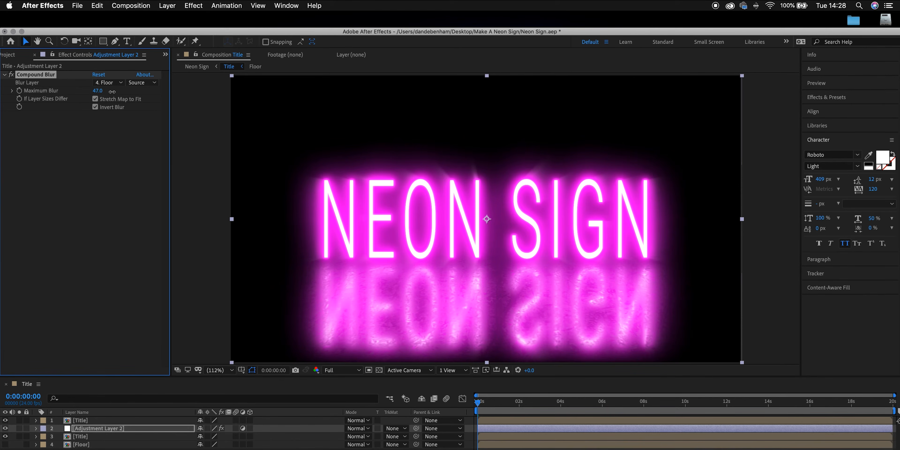
{"action": "left_click_drag", "start_coordinate": [110, 92], "coordinate": [109, 91]}
{"action": "mouse_move", "coordinate": [98, 90]}
{"action": "left_mouse_down"}
{"action": "mouse_move", "coordinate": [119, 92]}
{"action": "mouse_move", "coordinate": [101, 92]}
{"action": "left_mouse_up"}
Step: In the Floor composition, lower the Concrete Texture's RGB curve slightly and check the reflection in the Title composition
{"action": "double_click", "coordinate": [81, 444]}
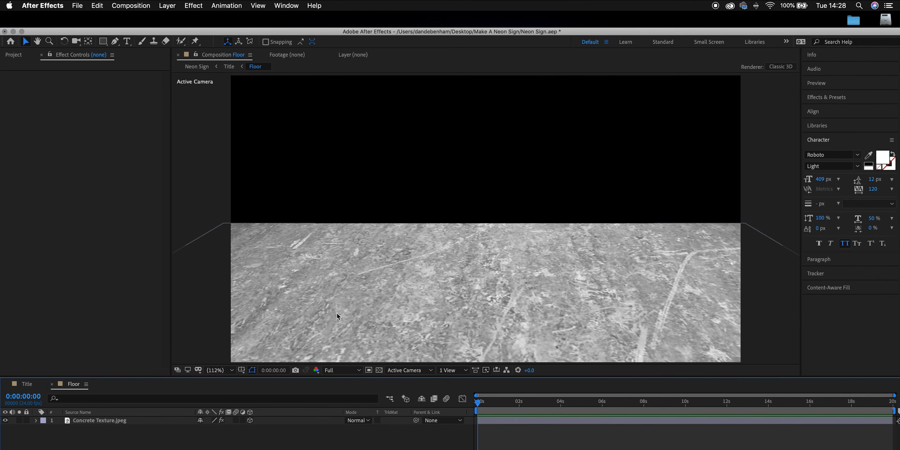
{"action": "left_click", "coordinate": [84, 421]}
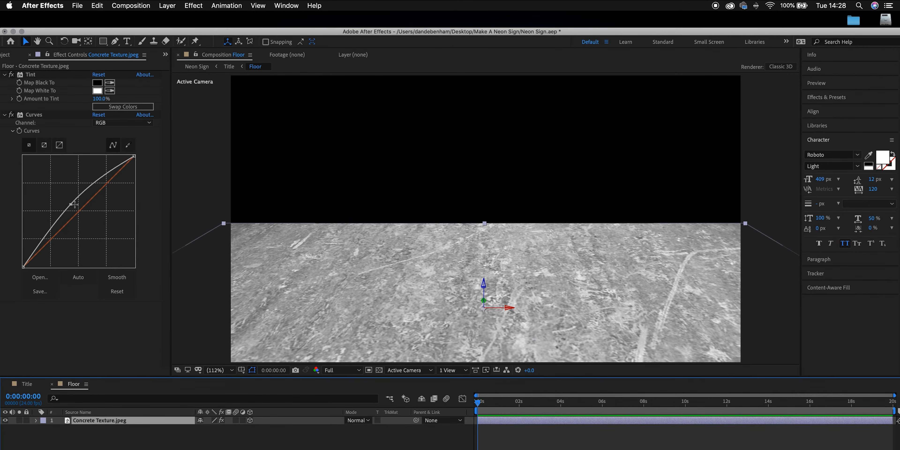
{"action": "left_click_drag", "start_coordinate": [70, 204], "coordinate": [75, 206]}
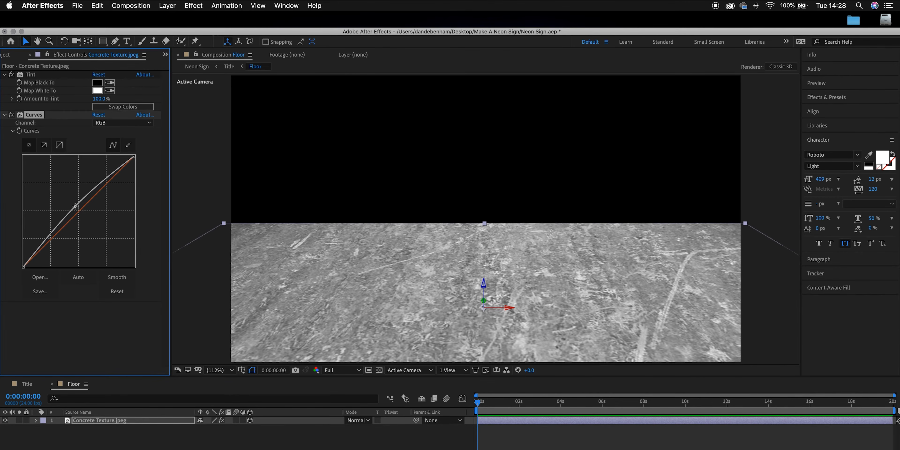
{"action": "left_click", "coordinate": [27, 384]}
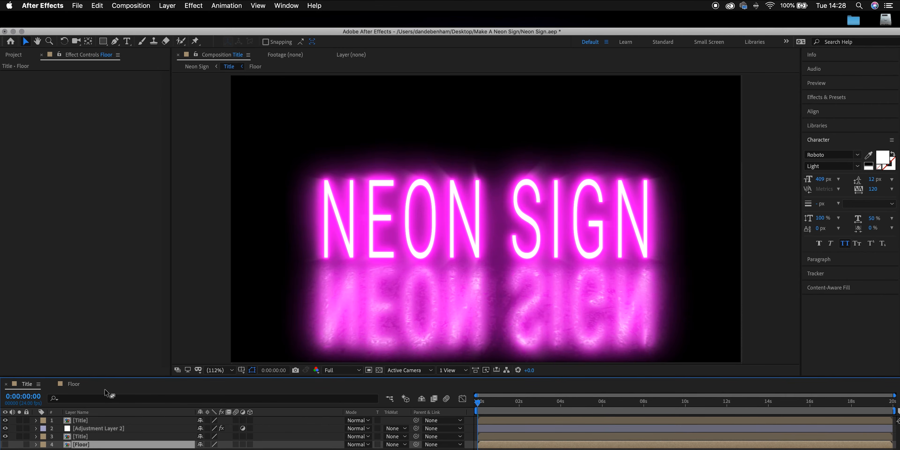
Step: Try a much brighter RGB curve on the Concrete Texture and check its effect on the reflection in the Title composition
{"action": "left_click", "coordinate": [74, 384]}
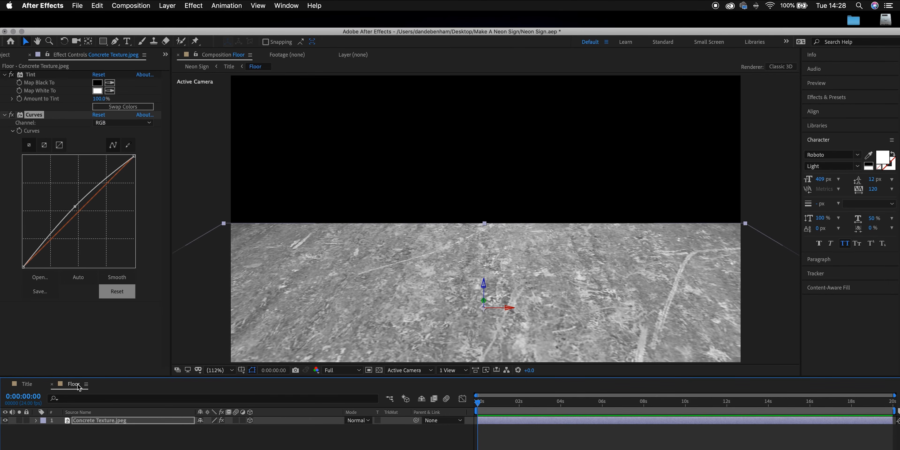
{"action": "left_click_drag", "start_coordinate": [74, 206], "coordinate": [51, 211]}
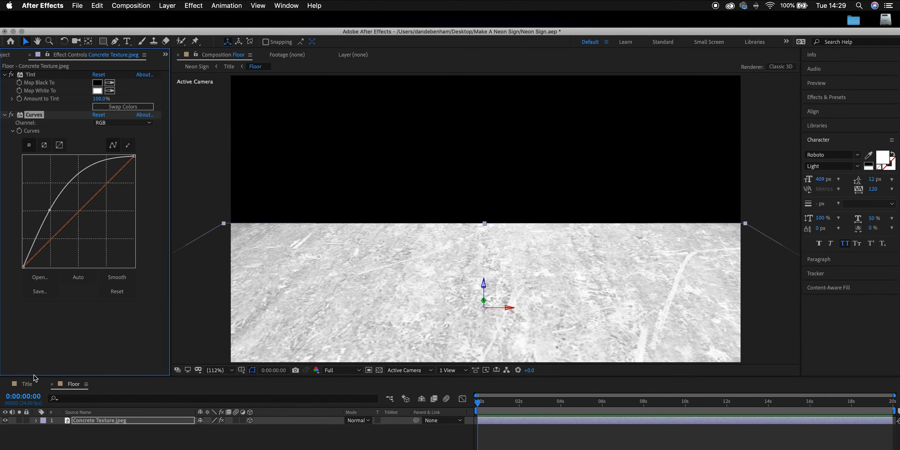
{"action": "left_click", "coordinate": [27, 386]}
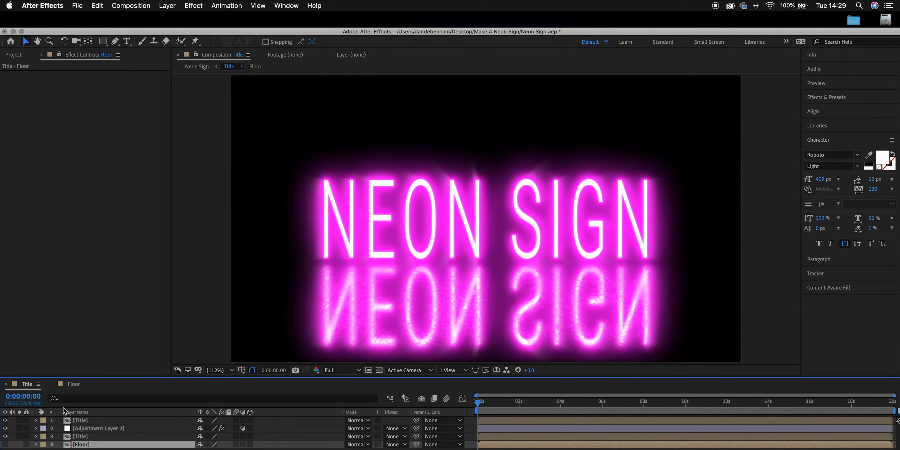
Step: Flatten the Concrete Texture's RGB curve to just above the diagonal and return to the Title composition
{"action": "left_click", "coordinate": [74, 384]}
{"action": "left_click_drag", "start_coordinate": [51, 210], "coordinate": [74, 209]}
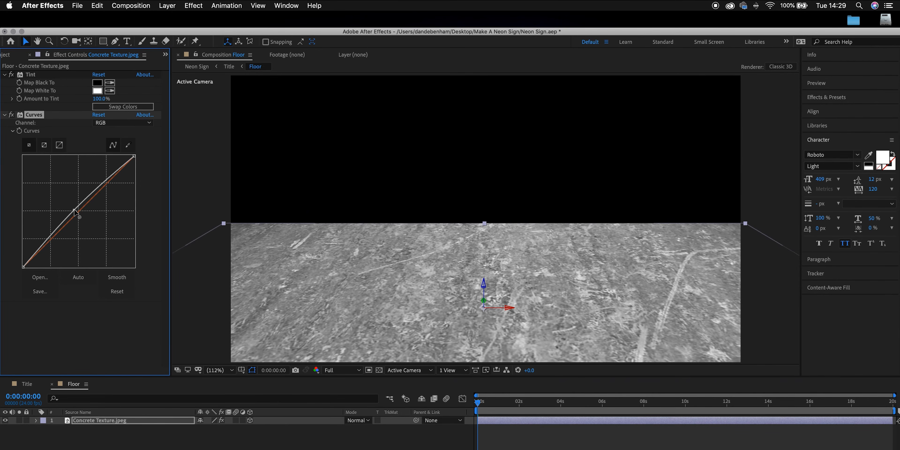
{"action": "left_click", "coordinate": [27, 384]}
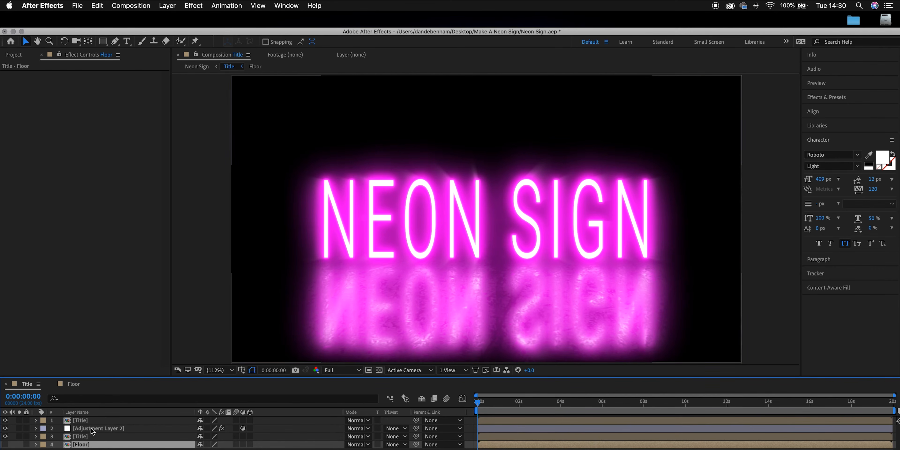
Step: In the nested Title composition, duplicate the neon sign 2 layer and move the copy to the bottom of the layer stack
{"action": "double_click", "coordinate": [82, 420]}
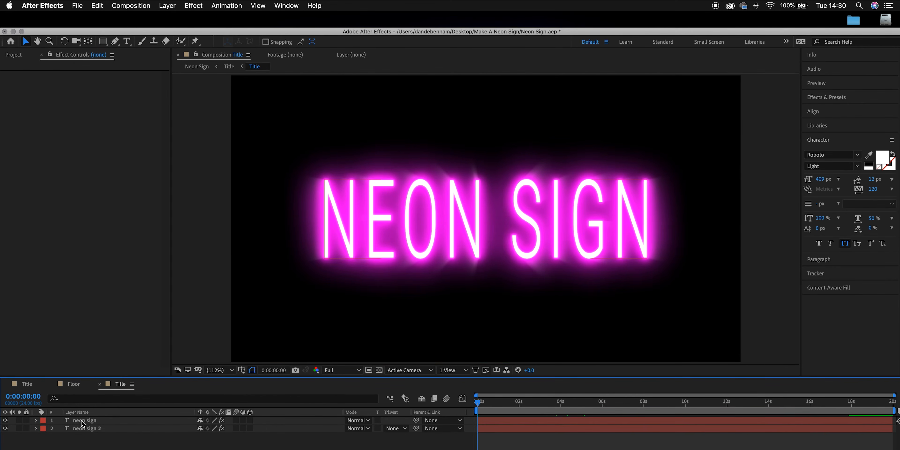
{"action": "left_click", "coordinate": [92, 431]}
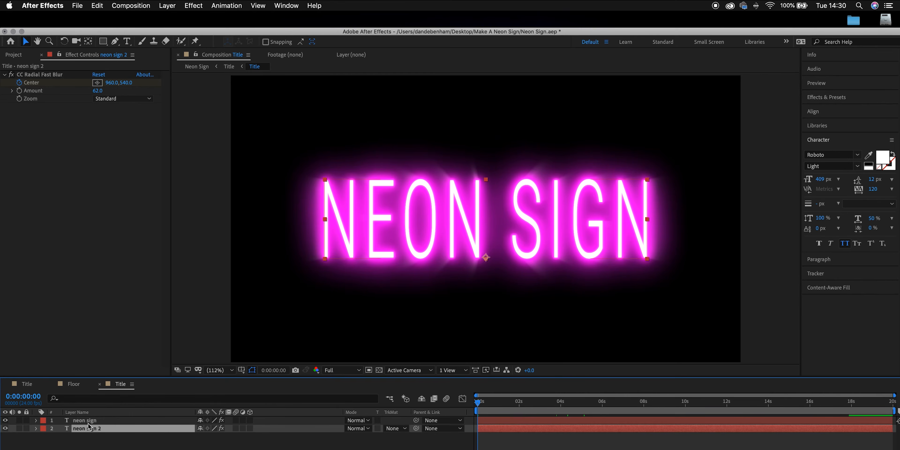
{"action": "left_click", "coordinate": [87, 420]}
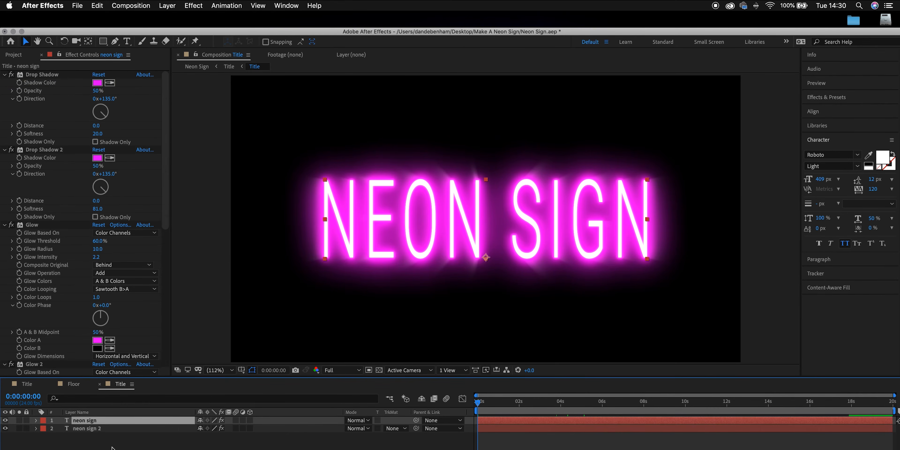
{"action": "left_click", "coordinate": [95, 430]}
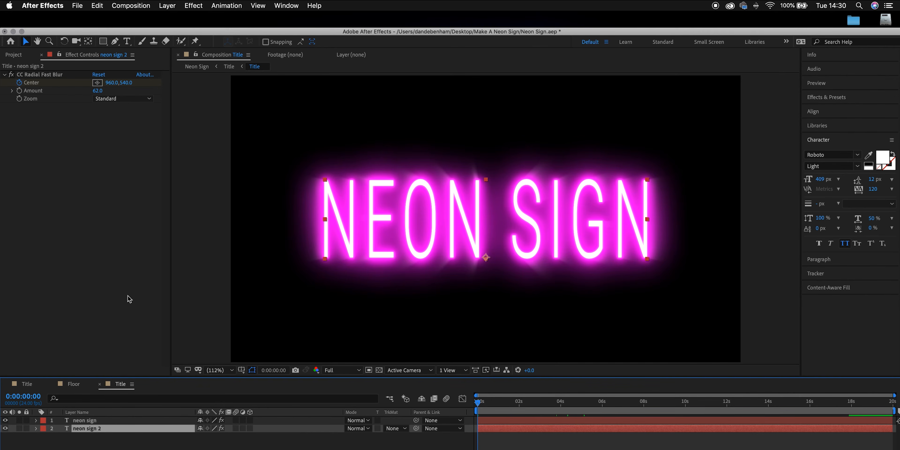
{"action": "key", "text": "super+d"}
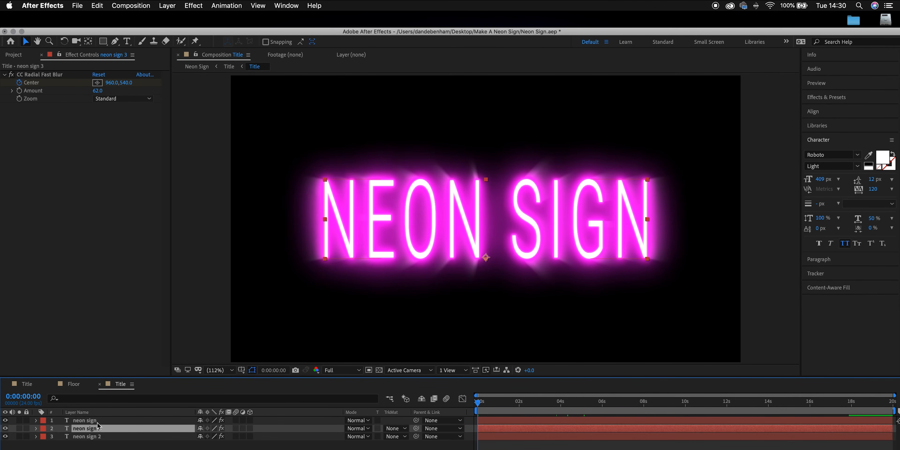
{"action": "left_click_drag", "start_coordinate": [87, 430], "coordinate": [91, 448]}
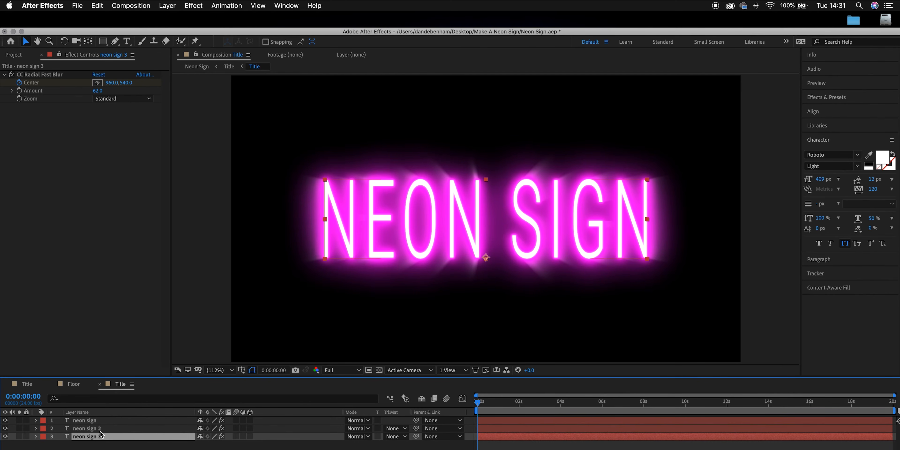
Step: Remove CC Radial Fast Blur from the bottom neon sign copy and set its text colour to dark grey 3D3D3D
{"action": "left_click", "coordinate": [40, 77]}
{"action": "key", "text": "Delete"}
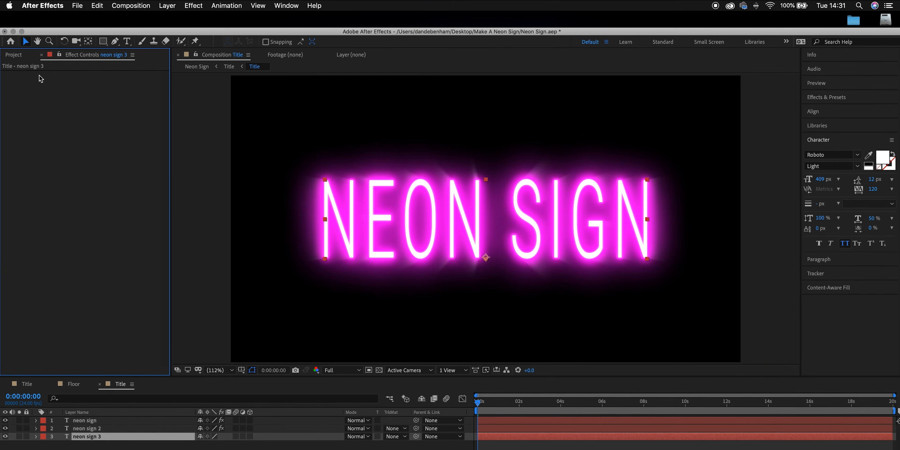
{"action": "left_click", "coordinate": [882, 158]}
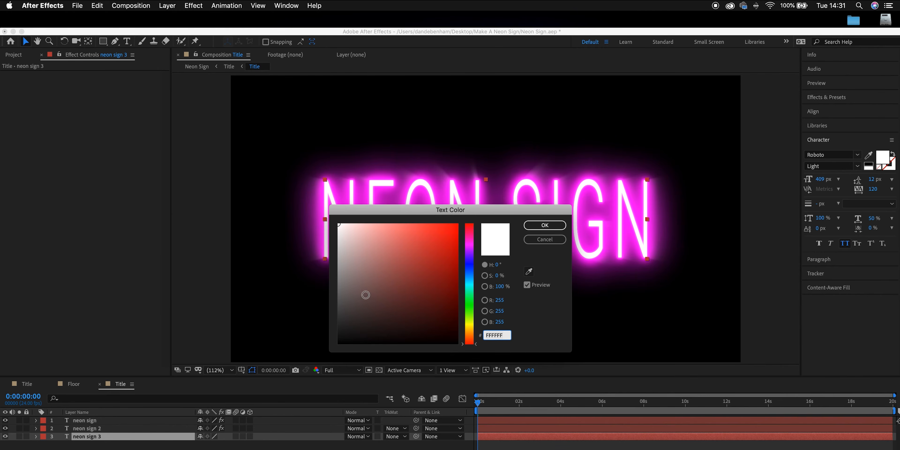
{"action": "left_click", "coordinate": [337, 314]}
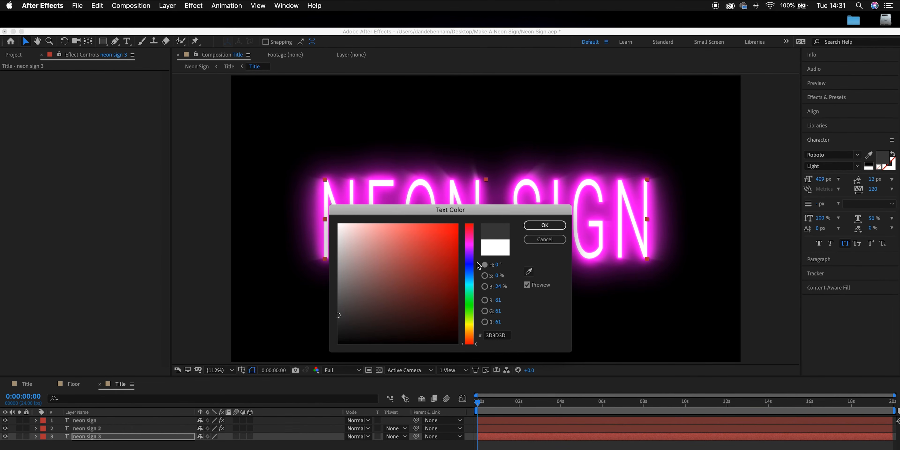
{"action": "left_click", "coordinate": [544, 225]}
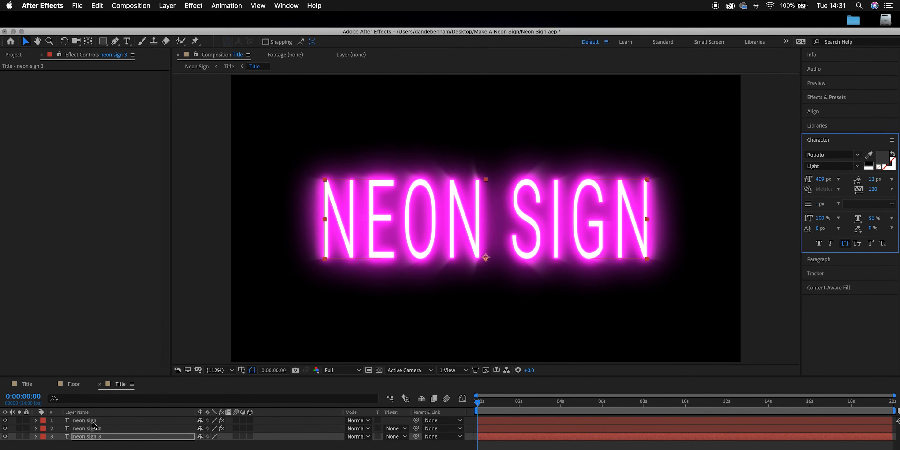
Step: Select the top neon sign layer and collapse its drop shadow and glow effect settings
{"action": "left_click", "coordinate": [85, 420]}
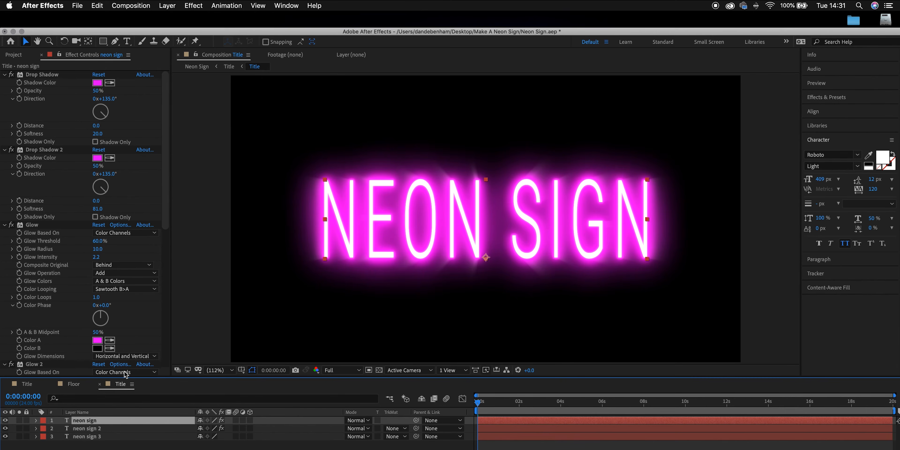
{"action": "left_click", "coordinate": [4, 75]}
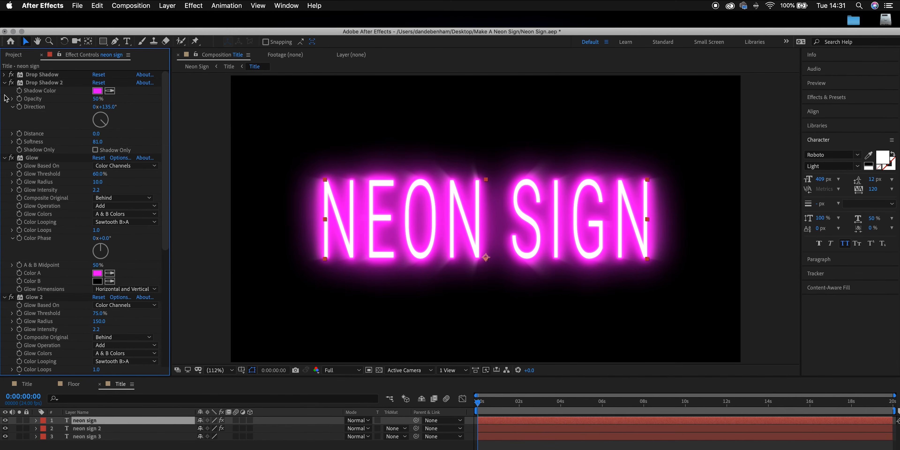
{"action": "left_click", "coordinate": [4, 83]}
{"action": "left_click", "coordinate": [5, 91]}
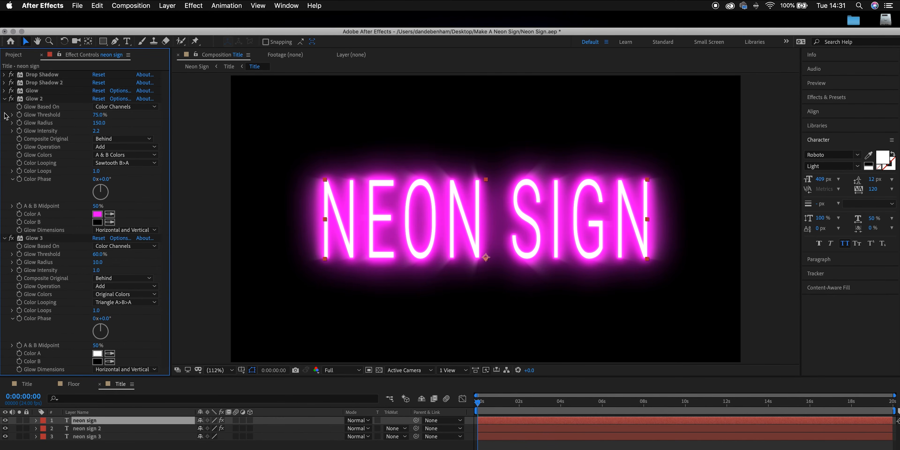
{"action": "left_click", "coordinate": [4, 99]}
{"action": "left_click", "coordinate": [5, 107]}
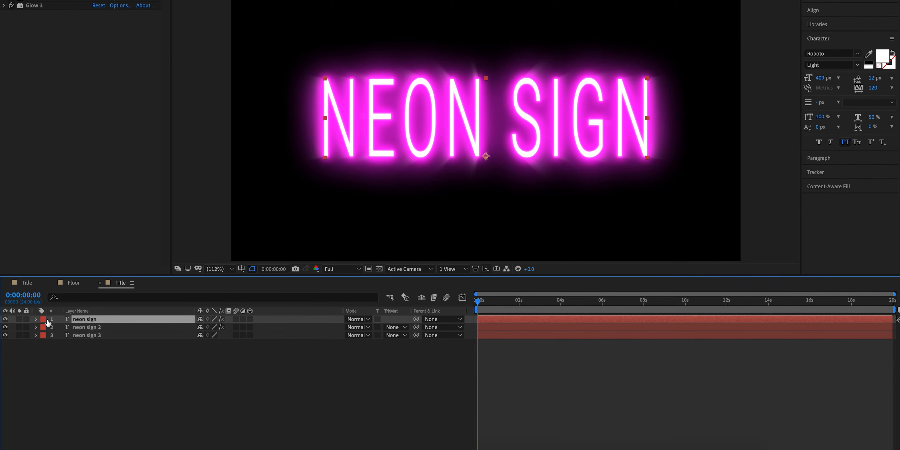
Step: Add an Opacity text animator to the top neon sign layer
{"action": "left_click", "coordinate": [37, 320]}
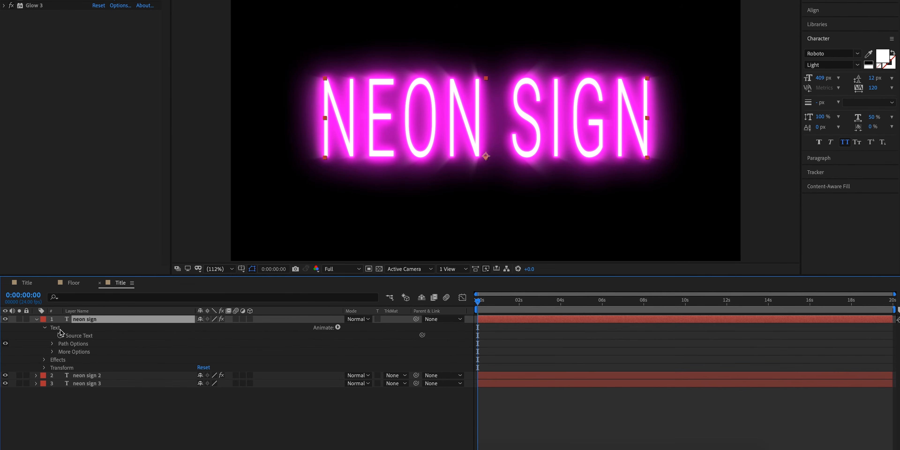
{"action": "left_click", "coordinate": [46, 329]}
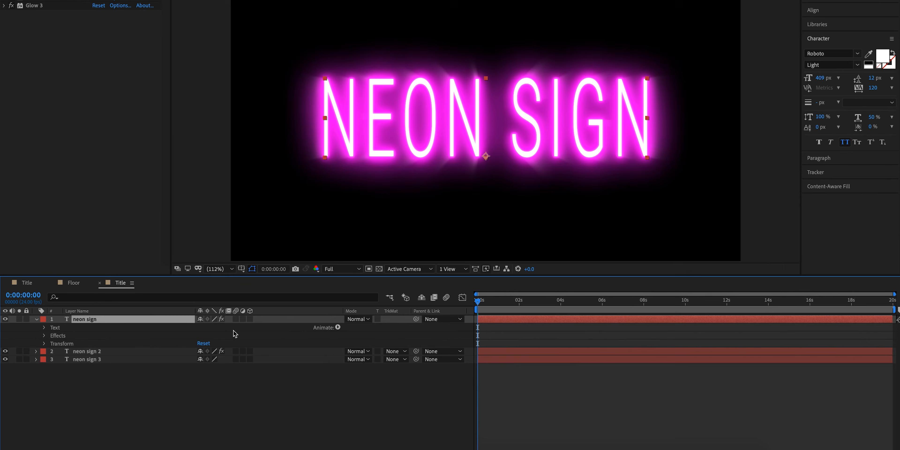
{"action": "left_click", "coordinate": [337, 329]}
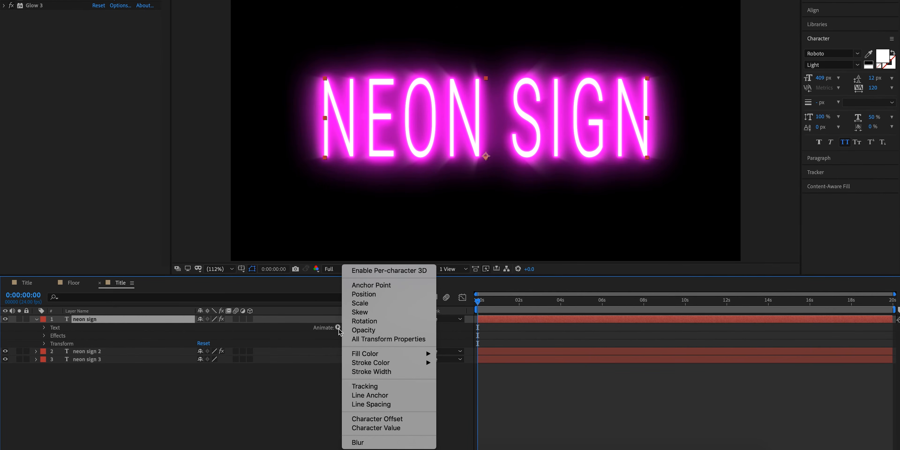
{"action": "left_click", "coordinate": [369, 334]}
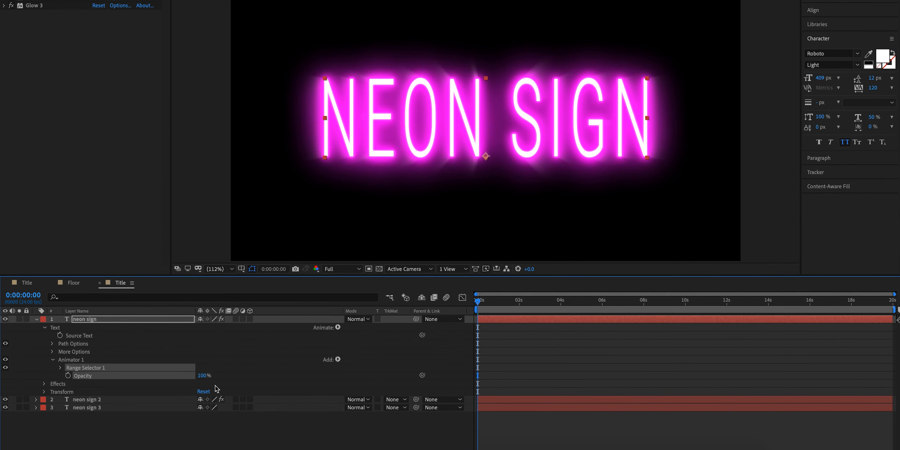
Step: Expand the new animator's range selector and set the animator's Opacity to 0%
{"action": "left_click_drag", "start_coordinate": [203, 375], "coordinate": [223, 378]}
{"action": "left_click", "coordinate": [60, 368]}
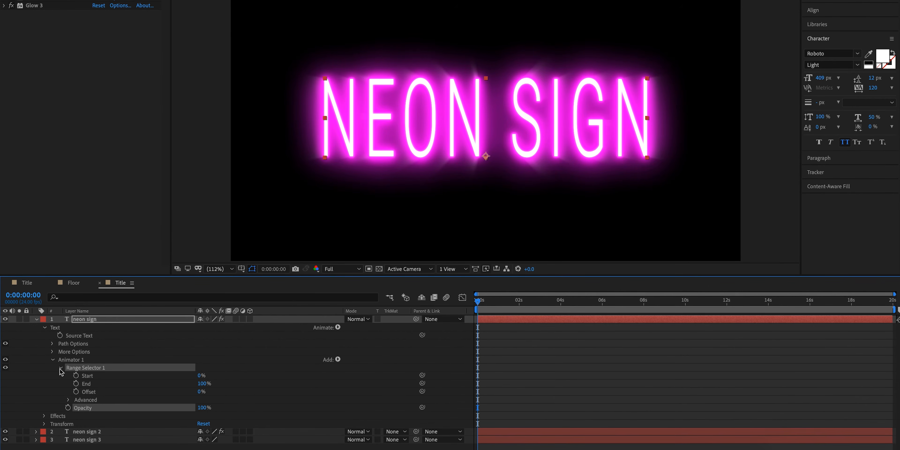
{"action": "left_click_drag", "start_coordinate": [204, 408], "coordinate": [144, 408]}
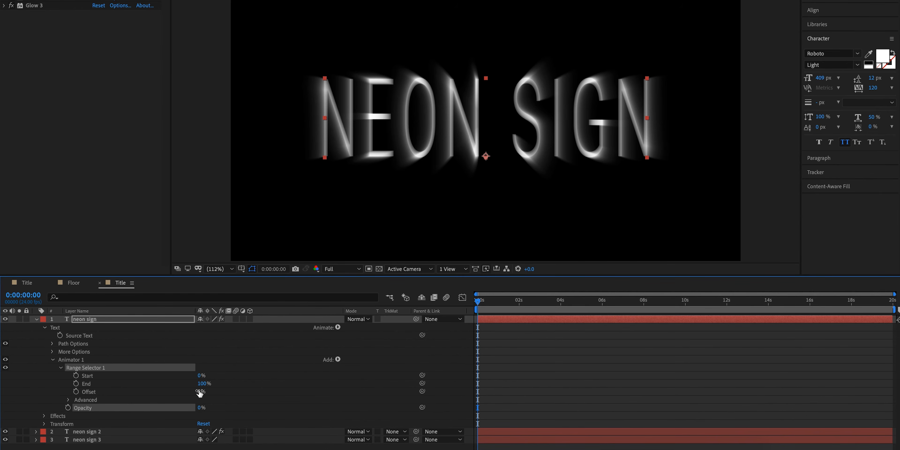
Step: Keyframe the range selector's Offset at 100% at 0:00:00:00 and at 43% at 0:00:02:15
{"action": "left_click_drag", "start_coordinate": [202, 391], "coordinate": [249, 394]}
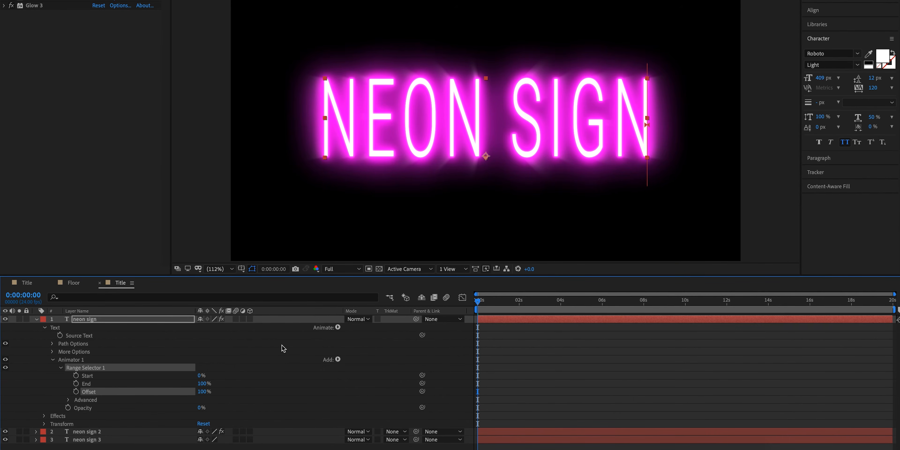
{"action": "left_click", "coordinate": [76, 392]}
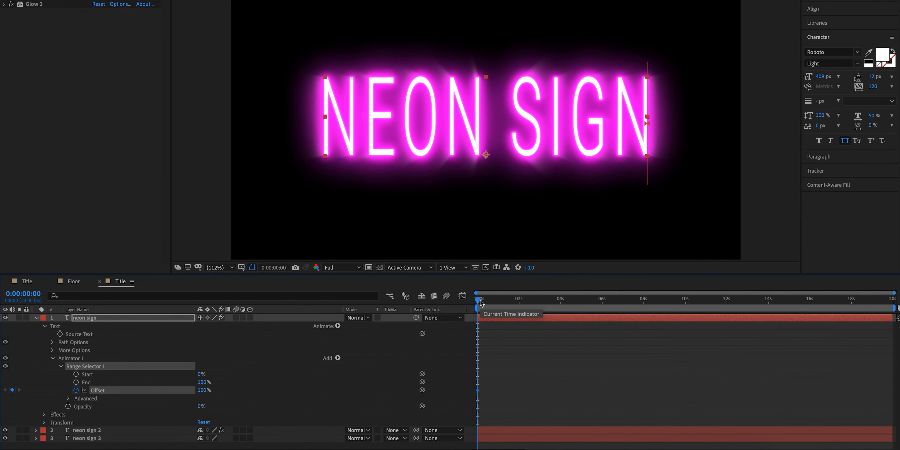
{"action": "left_click_drag", "start_coordinate": [481, 302], "coordinate": [531, 302]}
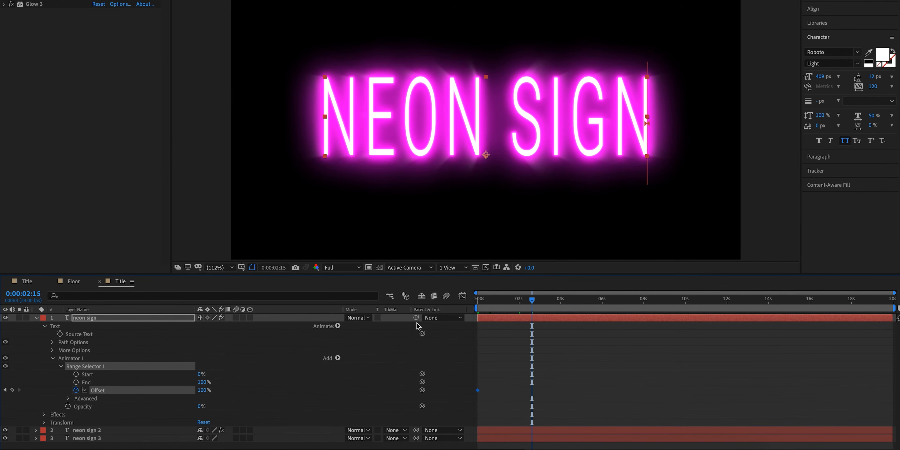
{"action": "left_click_drag", "start_coordinate": [204, 390], "coordinate": [176, 390]}
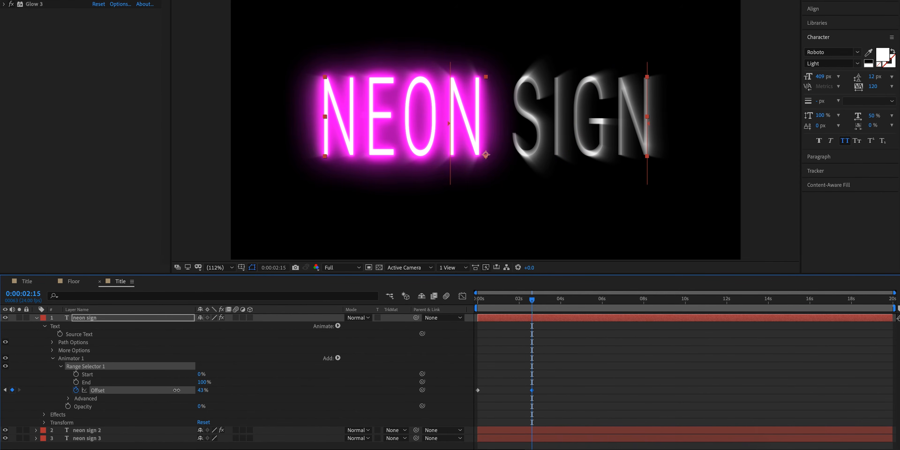
Step: Add Offset keyframes of 18% at 0:00:05:14 and 75% at 0:00:08:21
{"action": "left_click_drag", "start_coordinate": [531, 306], "coordinate": [588, 309]}
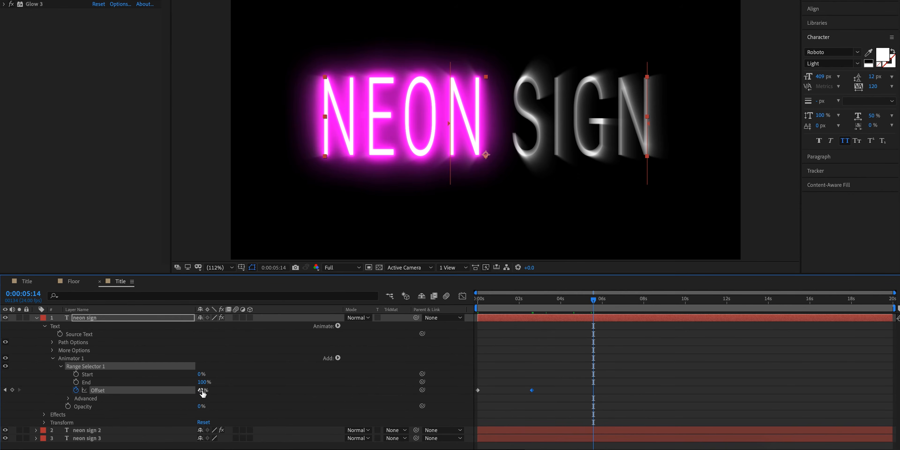
{"action": "left_click_drag", "start_coordinate": [196, 390], "coordinate": [190, 390]}
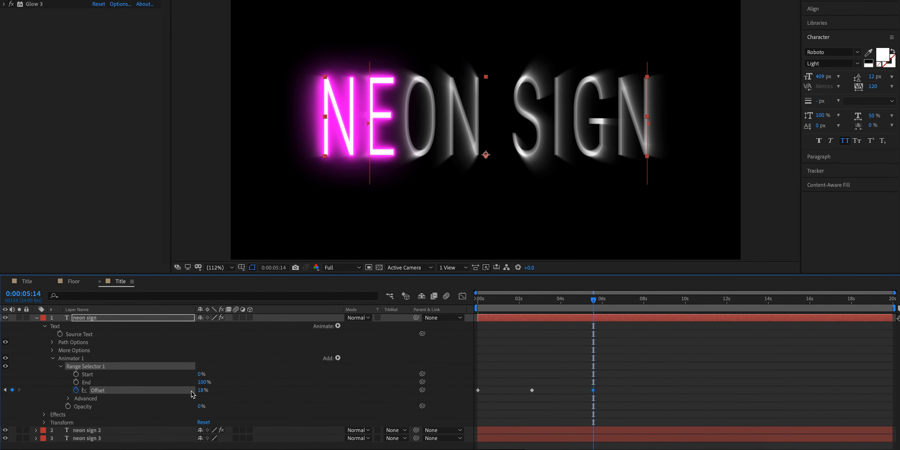
{"action": "left_click_drag", "start_coordinate": [598, 308], "coordinate": [663, 309]}
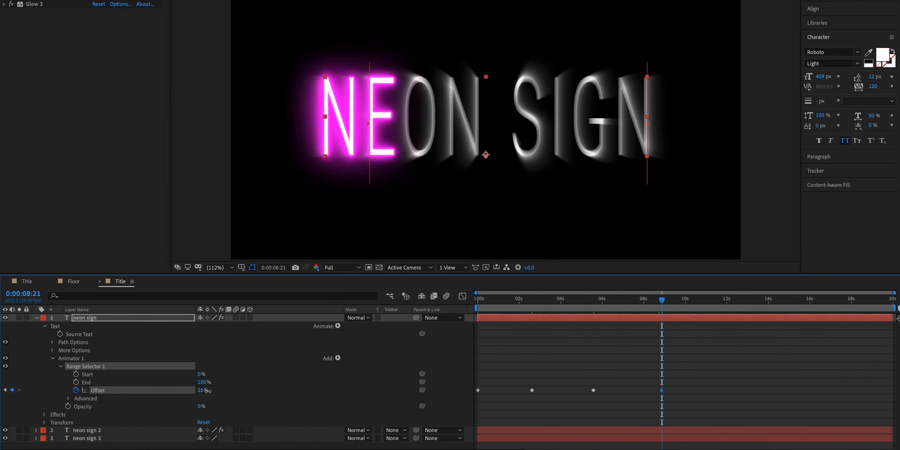
{"action": "left_click_drag", "start_coordinate": [202, 390], "coordinate": [229, 392]}
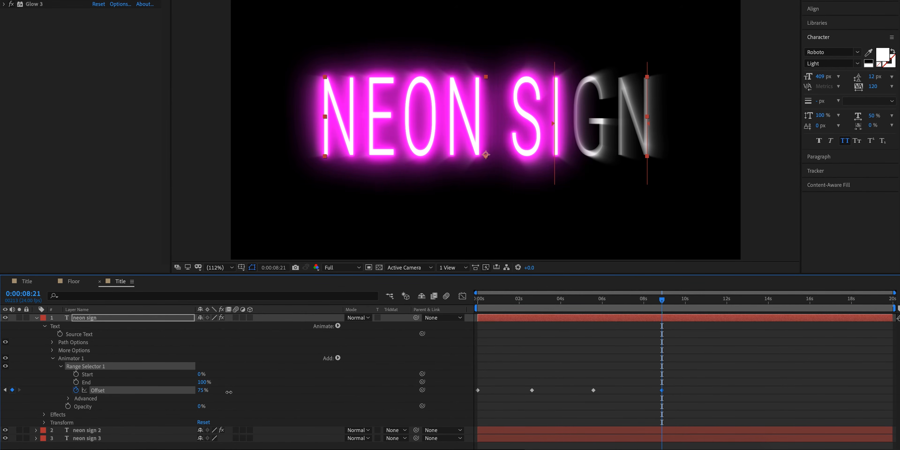
Step: Add Offset keyframes of 100% at 0:00:11:23 and 0% at 0:00:14:05
{"action": "left_click_drag", "start_coordinate": [663, 305], "coordinate": [727, 305]}
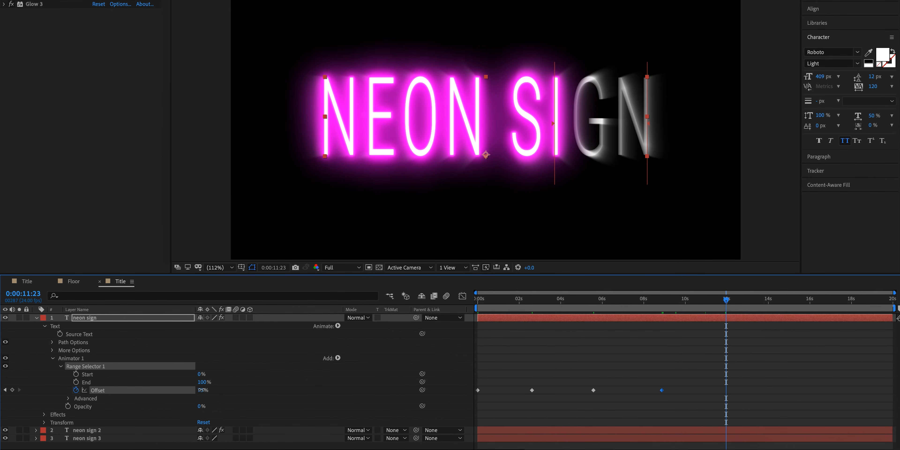
{"action": "left_click_drag", "start_coordinate": [207, 392], "coordinate": [220, 390]}
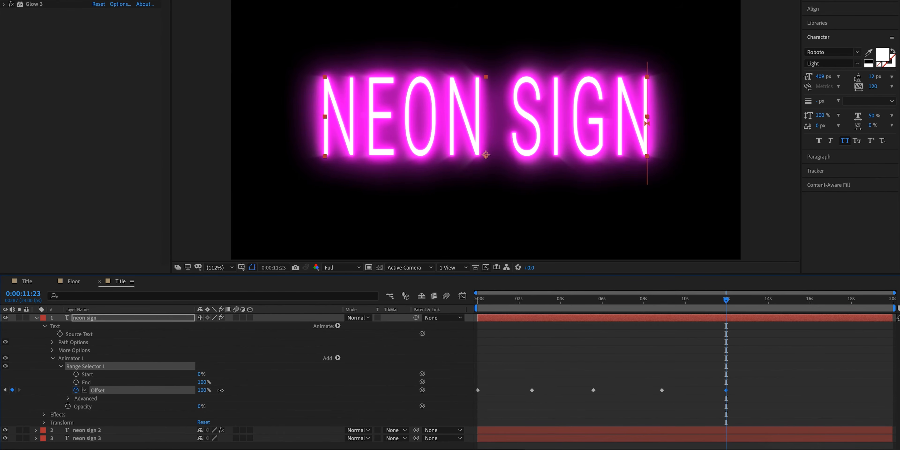
{"action": "left_click_drag", "start_coordinate": [727, 304], "coordinate": [773, 304]}
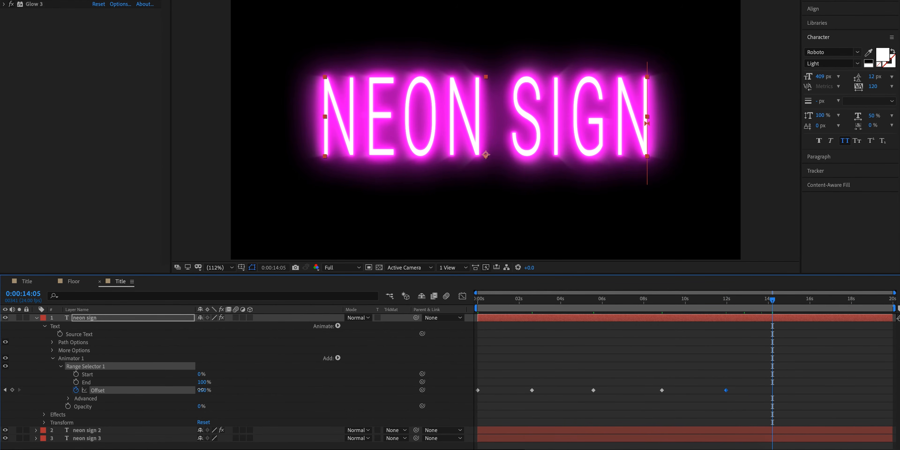
{"action": "left_click_drag", "start_coordinate": [202, 390], "coordinate": [156, 392]}
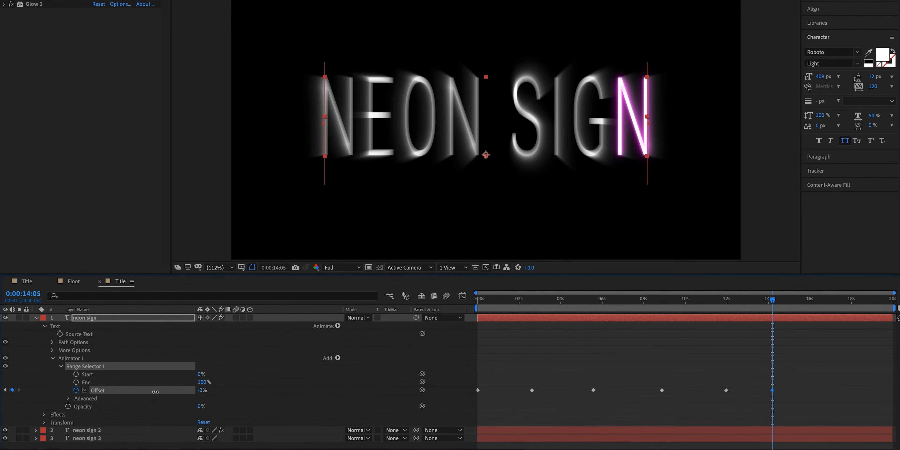
{"action": "left_click", "coordinate": [202, 390]}
{"action": "key", "text": "Return"}
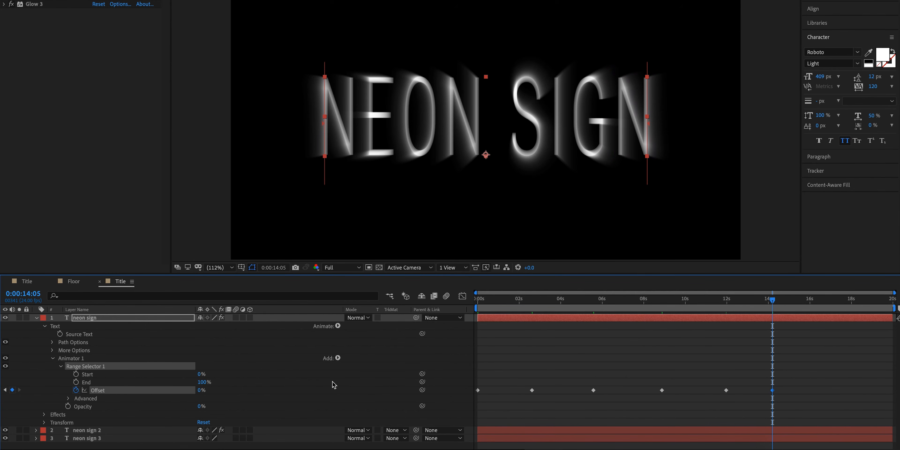
Step: Add Offset keyframes of 31% at 0:00:16:04 and 100% at 0:00:19:00
{"action": "left_click_drag", "start_coordinate": [776, 303], "coordinate": [813, 302]}
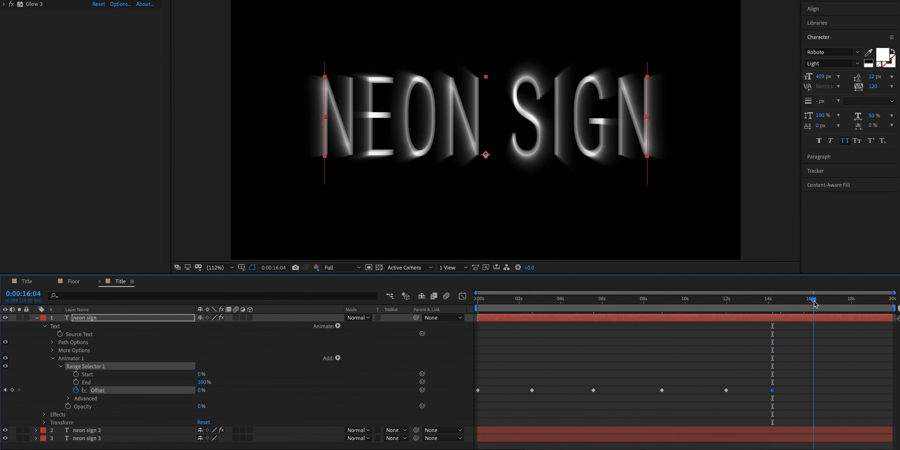
{"action": "left_click", "coordinate": [206, 390]}
{"action": "left_click_drag", "start_coordinate": [224, 389], "coordinate": [214, 390]}
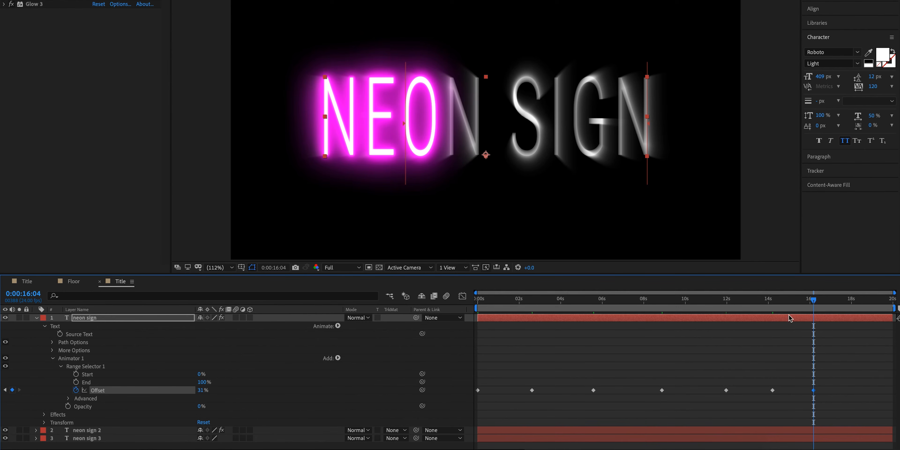
{"action": "left_click_drag", "start_coordinate": [819, 305], "coordinate": [873, 301]}
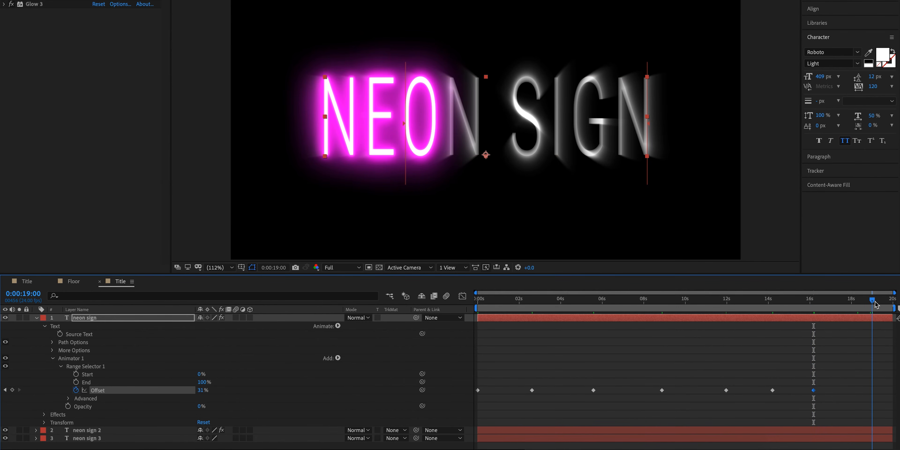
{"action": "left_click_drag", "start_coordinate": [201, 394], "coordinate": [246, 391]}
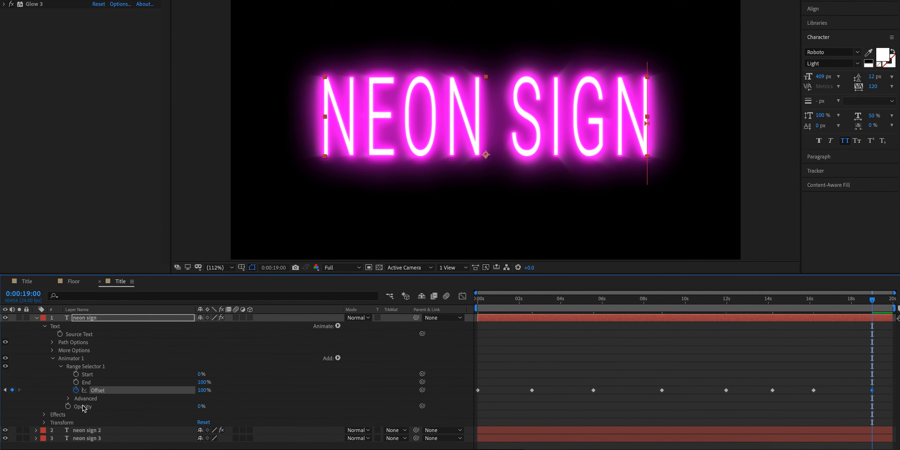
Step: Turn on Randomize Order in the range selector's advanced settings
{"action": "left_click", "coordinate": [69, 399]}
{"action": "scroll", "coordinate": [154, 421], "scroll_direction": "down", "scroll_amount": 3}
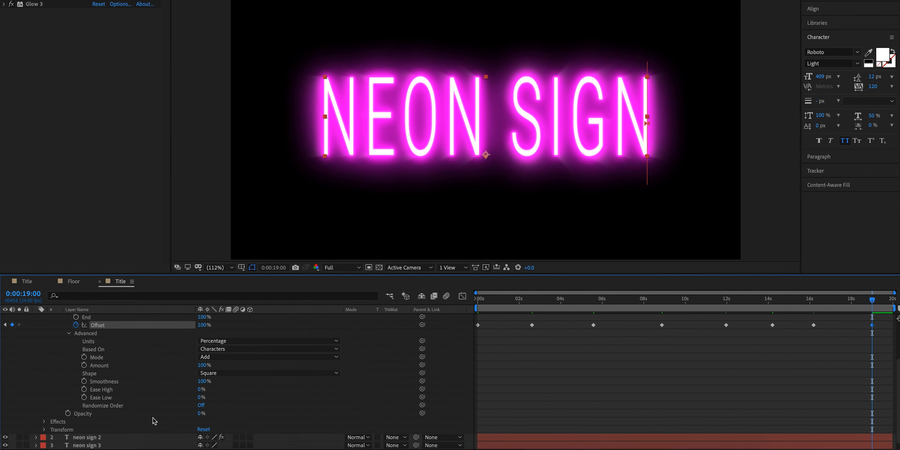
{"action": "left_click", "coordinate": [202, 404]}
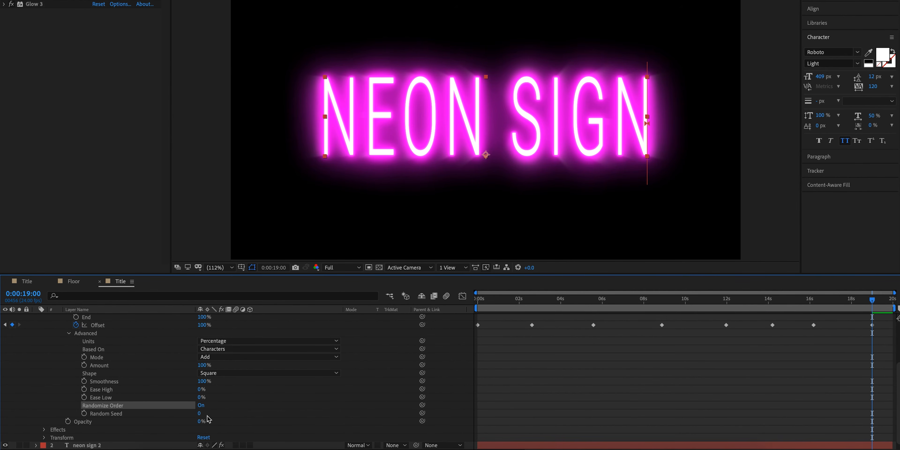
Step: Preview the letter animation from the start of the nested composition, and play it with the floor reflection in the main Title composition
{"action": "left_click_drag", "start_coordinate": [486, 304], "coordinate": [474, 305]}
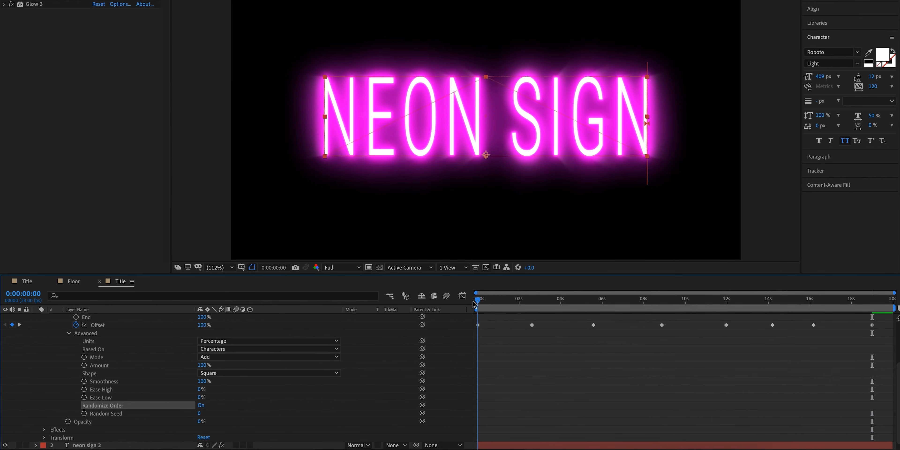
{"action": "key", "text": "space"}
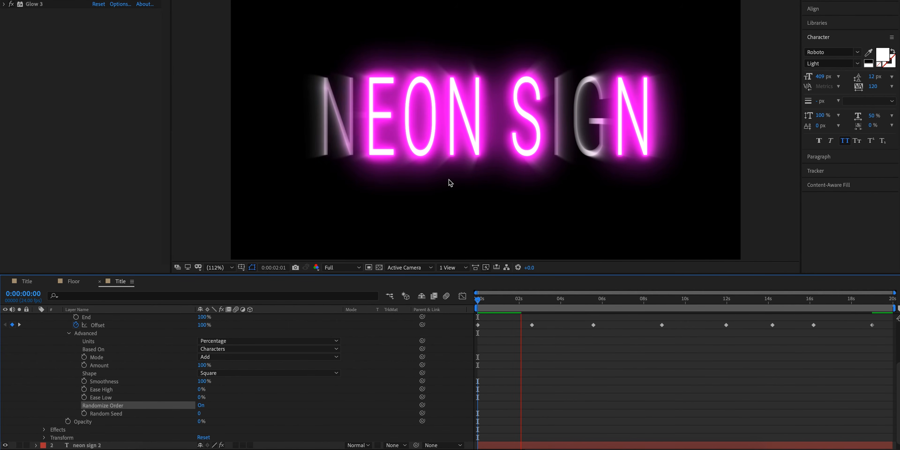
{"action": "key", "text": "space"}
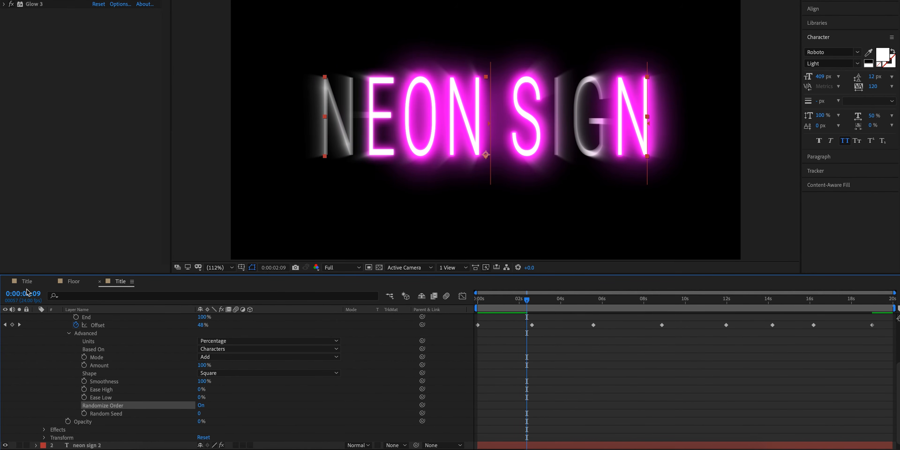
{"action": "left_click", "coordinate": [28, 285]}
{"action": "key", "text": "space"}
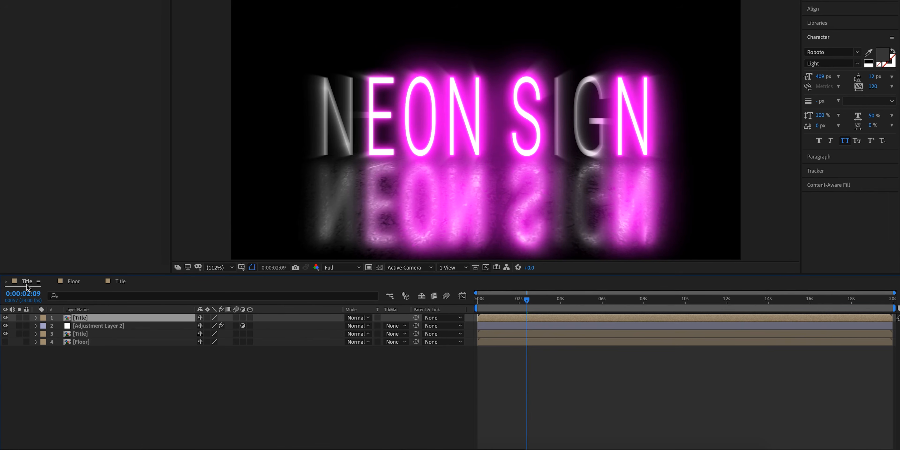